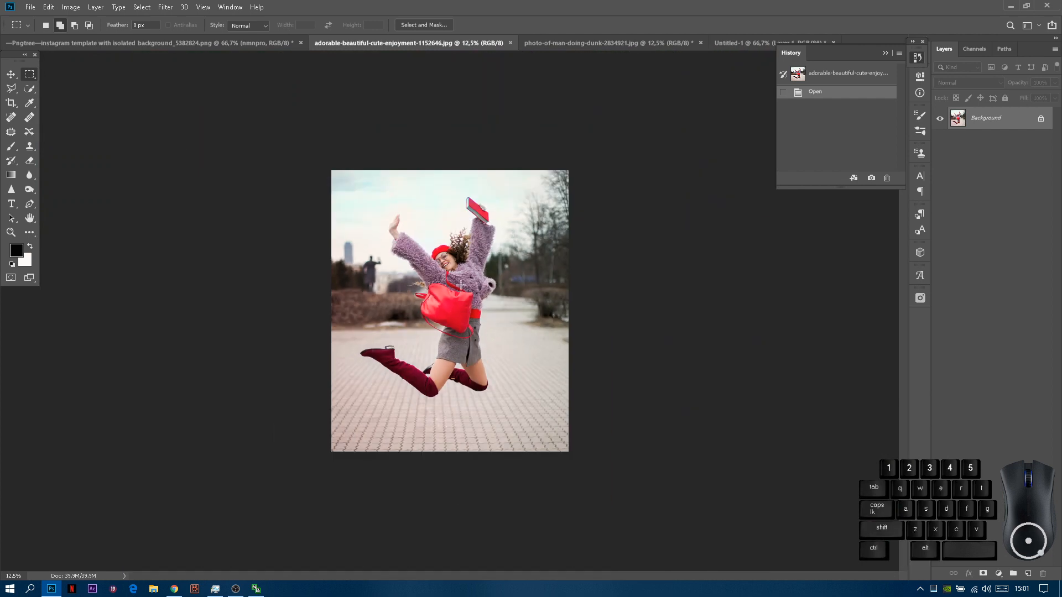
- Copy the photo area containing the jumping woman to a new layer and move it into the Instagram template document
{"action": "left_click_drag", "start_coordinate": [292, 124], "coordinate": [612, 426]}
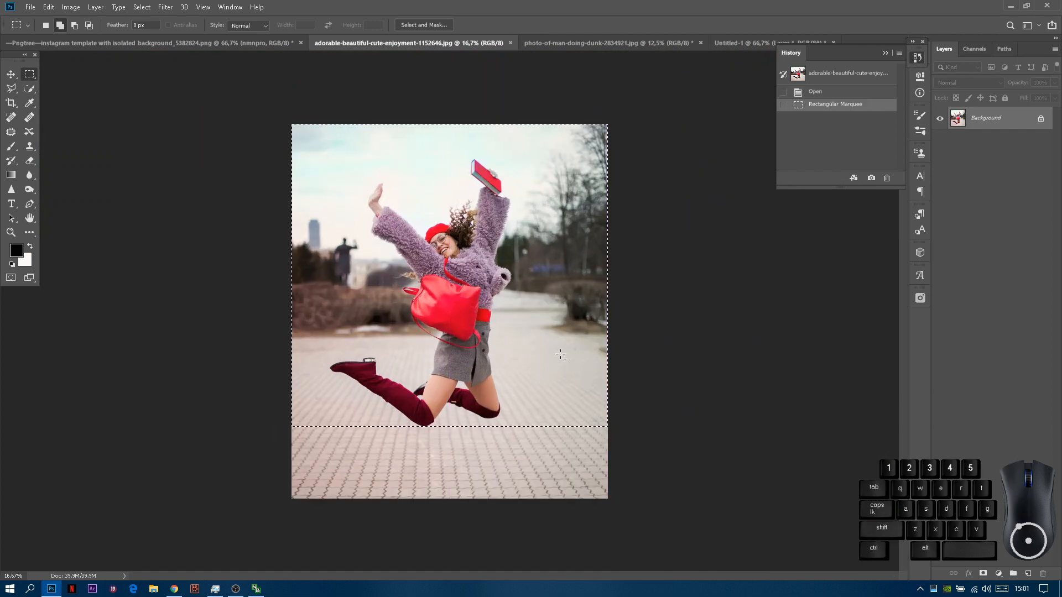
{"action": "right_click", "coordinate": [456, 273]}
{"action": "left_click", "coordinate": [487, 348]}
{"action": "key", "text": "v"}
{"action": "left_click_drag", "start_coordinate": [458, 231], "coordinate": [443, 291]}
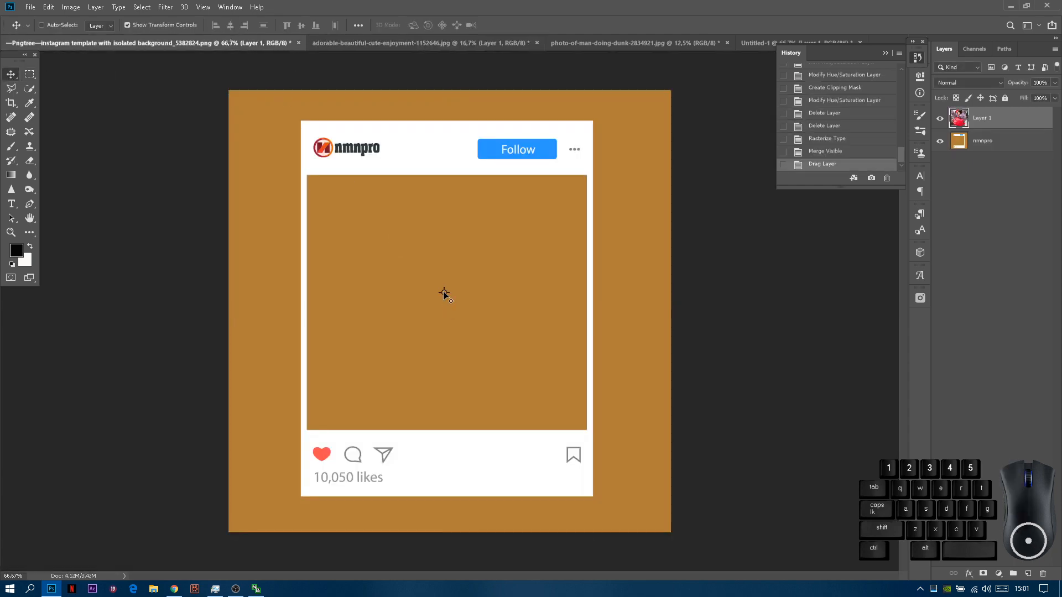
- Scale the photo layer to 24.37% over the template's picture frame, aligned to its upper-left corner, with the layer's opacity at 69%
{"action": "scroll", "coordinate": [336, 220], "scroll_direction": "down", "scroll_amount": 3}
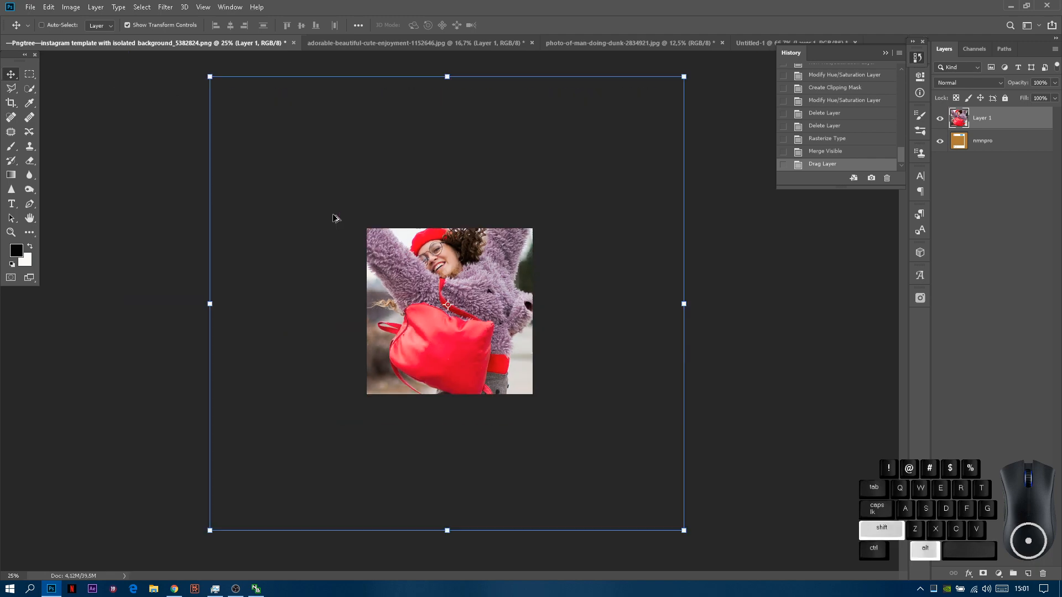
{"action": "left_click_drag", "start_coordinate": [212, 76], "coordinate": [406, 235]}
{"action": "scroll", "coordinate": [414, 260], "scroll_direction": "up", "scroll_amount": 5}
{"action": "scroll", "coordinate": [414, 260], "scroll_direction": "down", "scroll_amount": 3}
{"action": "left_click_drag", "start_coordinate": [1032, 87], "coordinate": [1015, 87]}
{"action": "left_click_drag", "start_coordinate": [280, 172], "coordinate": [325, 220]}
{"action": "left_click_drag", "start_coordinate": [501, 329], "coordinate": [483, 284]}
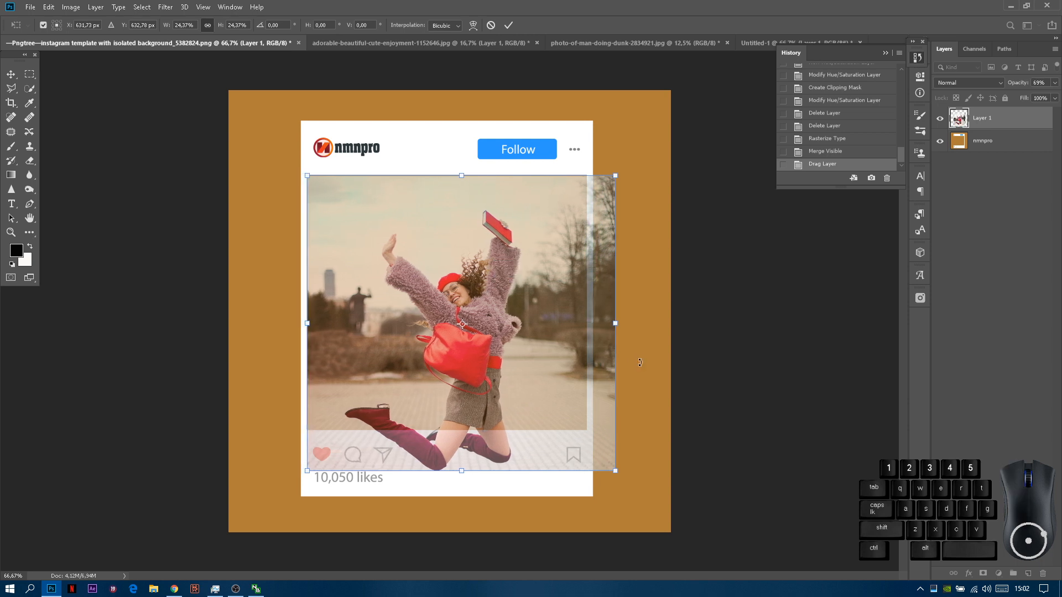
{"action": "left_click", "coordinate": [509, 25]}
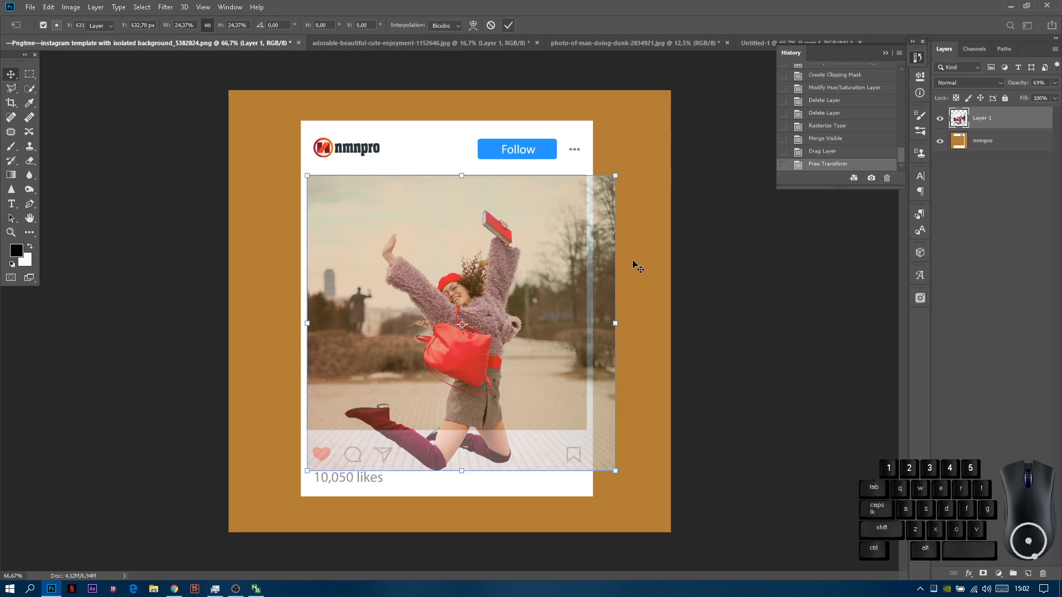
- Stretch the photo slightly to 100.12% width and 100.25% height so its upper and left edges meet the picture frame
{"action": "scroll", "coordinate": [550, 205], "scroll_direction": "up", "scroll_amount": 3}
{"action": "left_click_drag", "start_coordinate": [291, 121], "coordinate": [285, 122]}
{"action": "scroll", "coordinate": [426, 270], "scroll_direction": "down", "scroll_amount": 2}
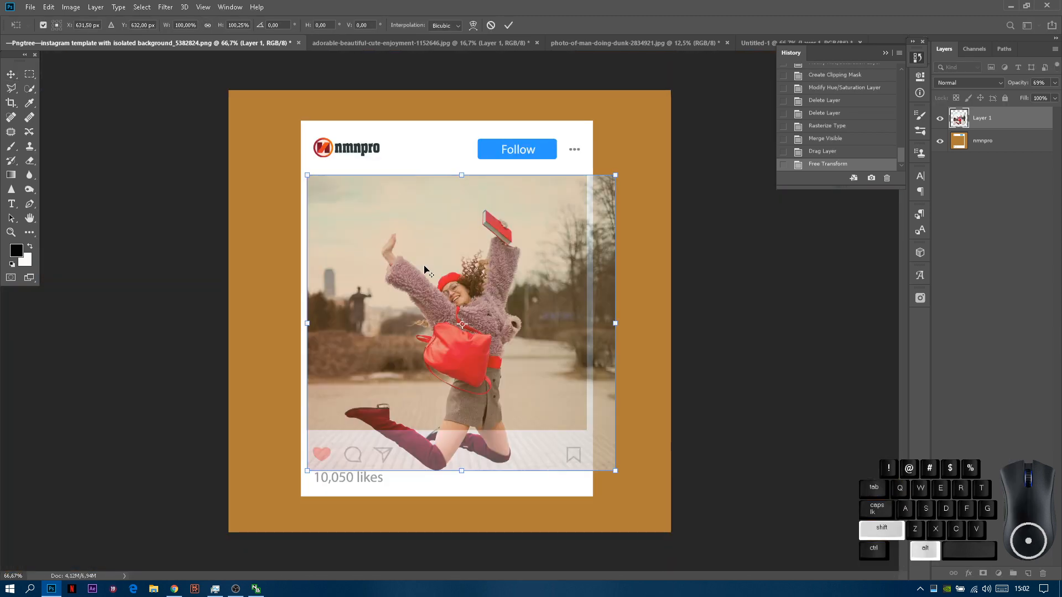
{"action": "scroll", "coordinate": [299, 319], "scroll_direction": "up", "scroll_amount": 3}
{"action": "left_click_drag", "start_coordinate": [369, 339], "coordinate": [366, 337]}
{"action": "scroll", "coordinate": [510, 354], "scroll_direction": "down", "scroll_amount": 3}
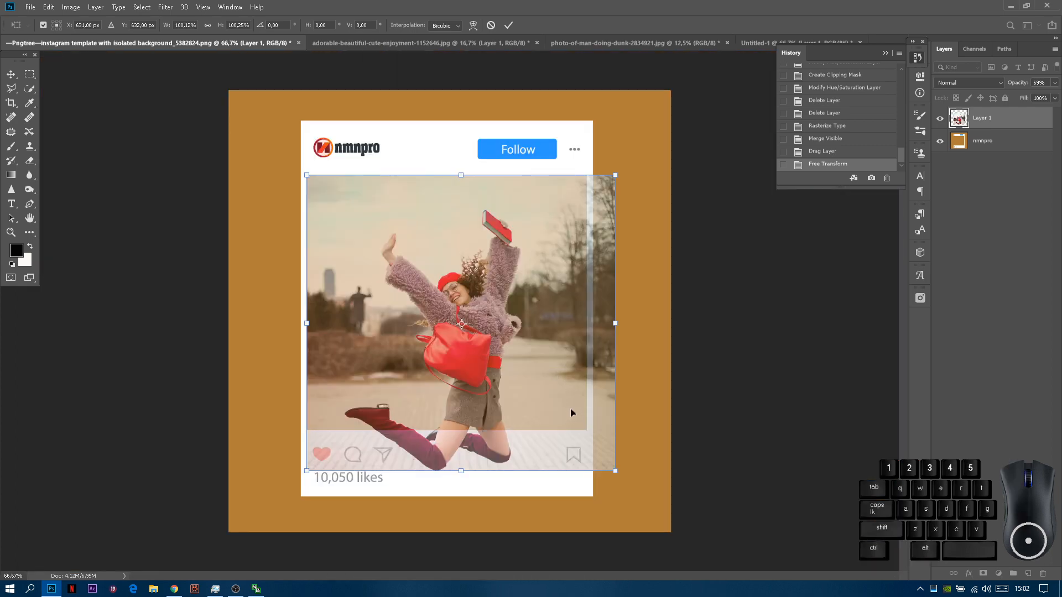
- Select the strip of photo overhanging the frame's right edge with a rectangular marquee and cut it away
{"action": "left_click", "coordinate": [31, 75]}
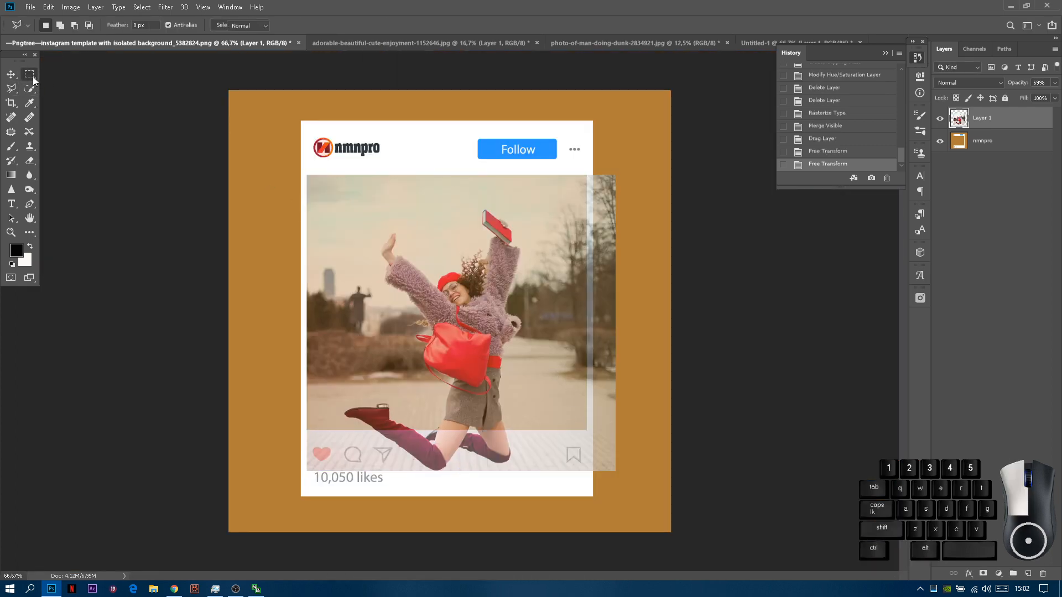
{"action": "scroll", "coordinate": [621, 136], "scroll_direction": "up", "scroll_amount": 1}
{"action": "scroll", "coordinate": [622, 177], "scroll_direction": "down", "scroll_amount": 3}
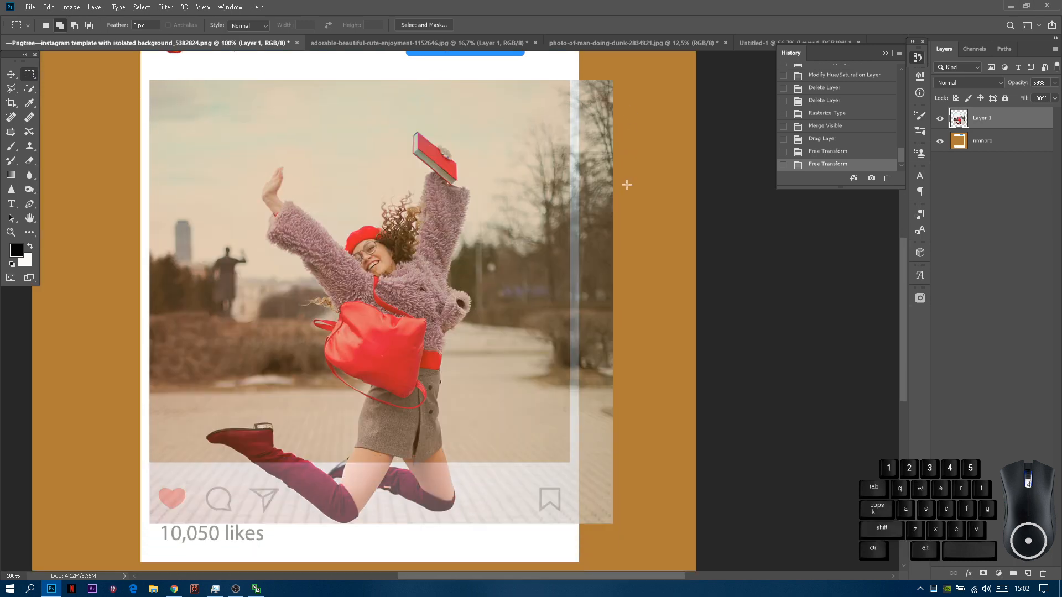
{"action": "left_click_drag", "start_coordinate": [568, 61], "coordinate": [626, 530]}
{"action": "key", "text": "Right"}
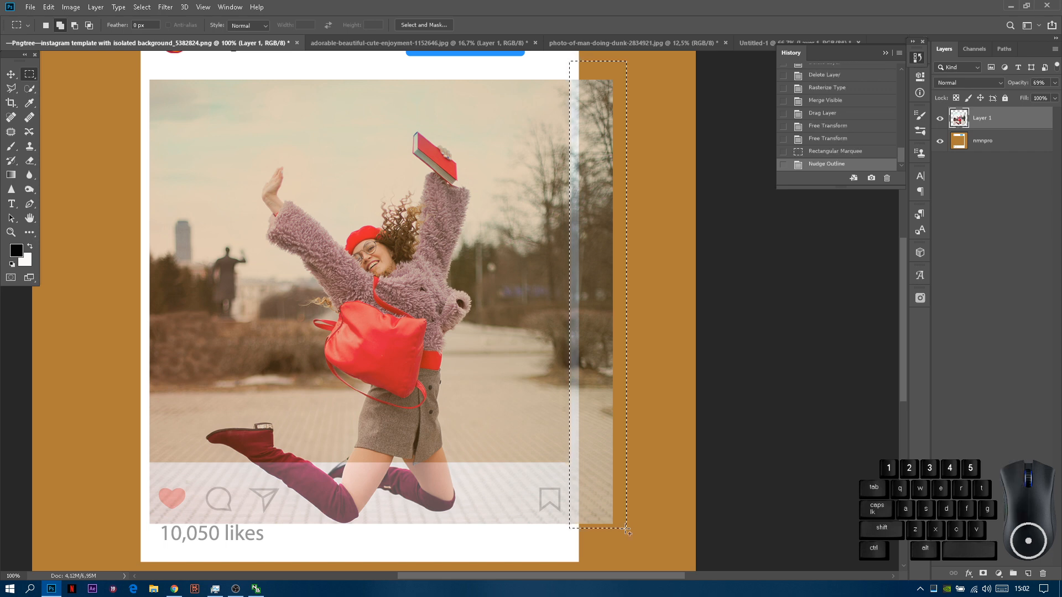
{"action": "key", "text": "ctrl+x"}
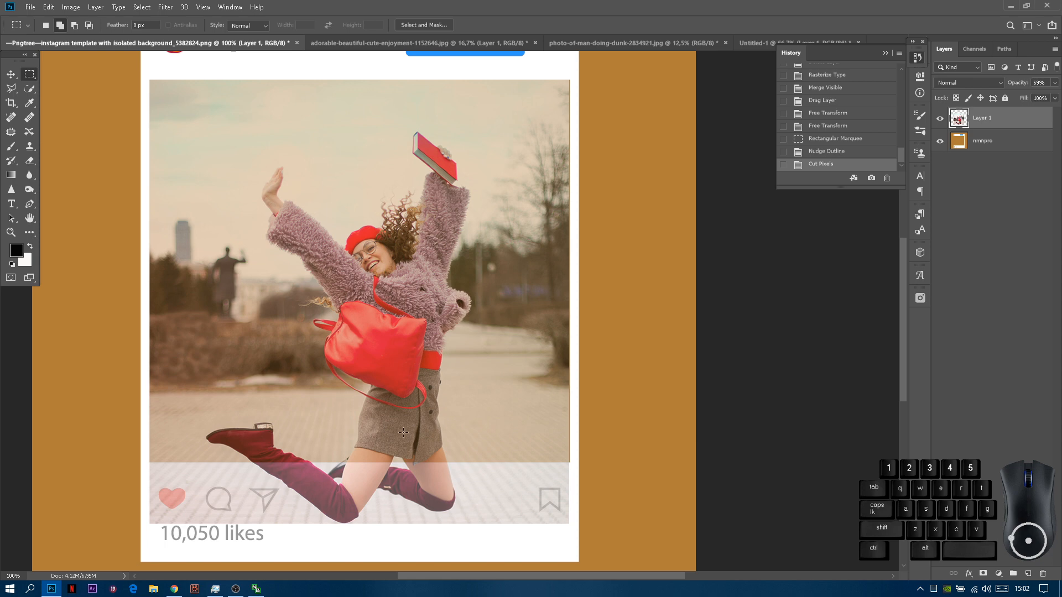
- Select the photo down to the frame's lower edge with a rectangular marquee and set the layer's opacity to 93%
{"action": "scroll", "coordinate": [403, 432], "scroll_direction": "down", "scroll_amount": 5}
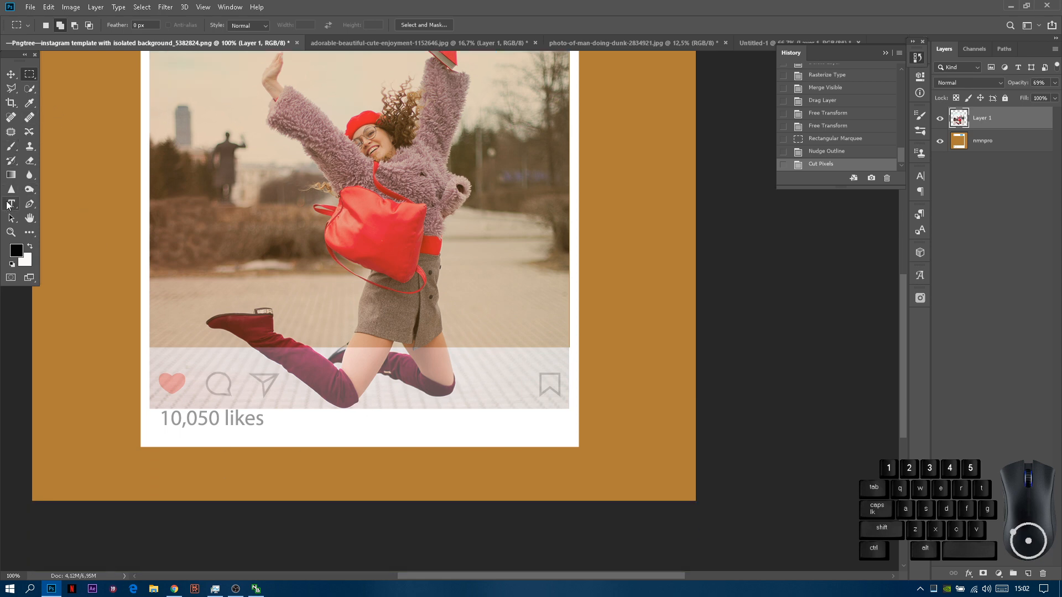
{"action": "mouse_move", "coordinate": [1016, 87]}
{"action": "left_mouse_down"}
{"action": "mouse_move", "coordinate": [1058, 86]}
{"action": "mouse_move", "coordinate": [1003, 84]}
{"action": "left_mouse_up"}
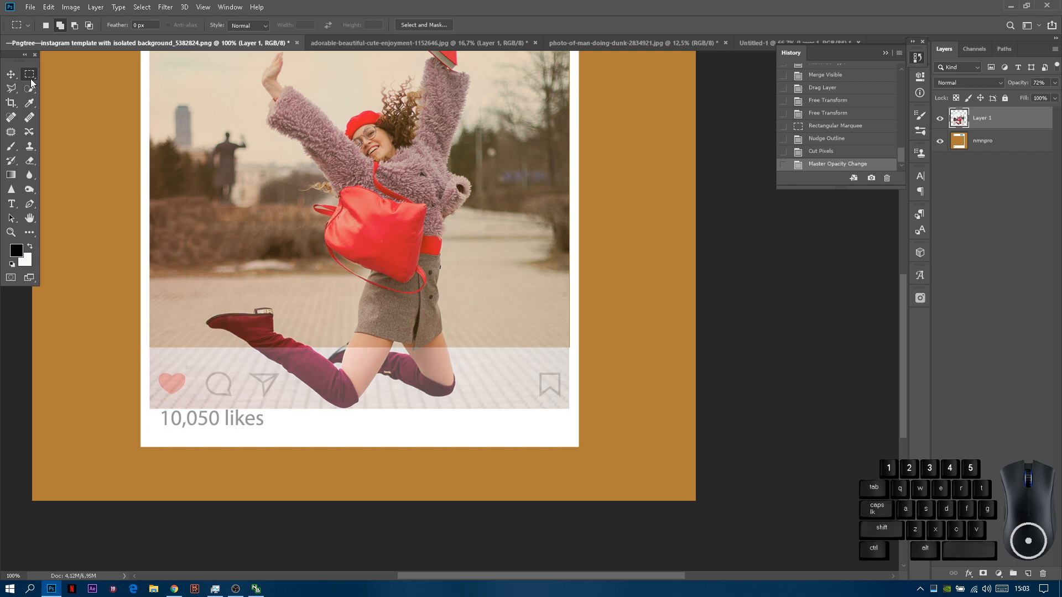
{"action": "scroll", "coordinate": [497, 254], "scroll_direction": "up", "scroll_amount": 5}
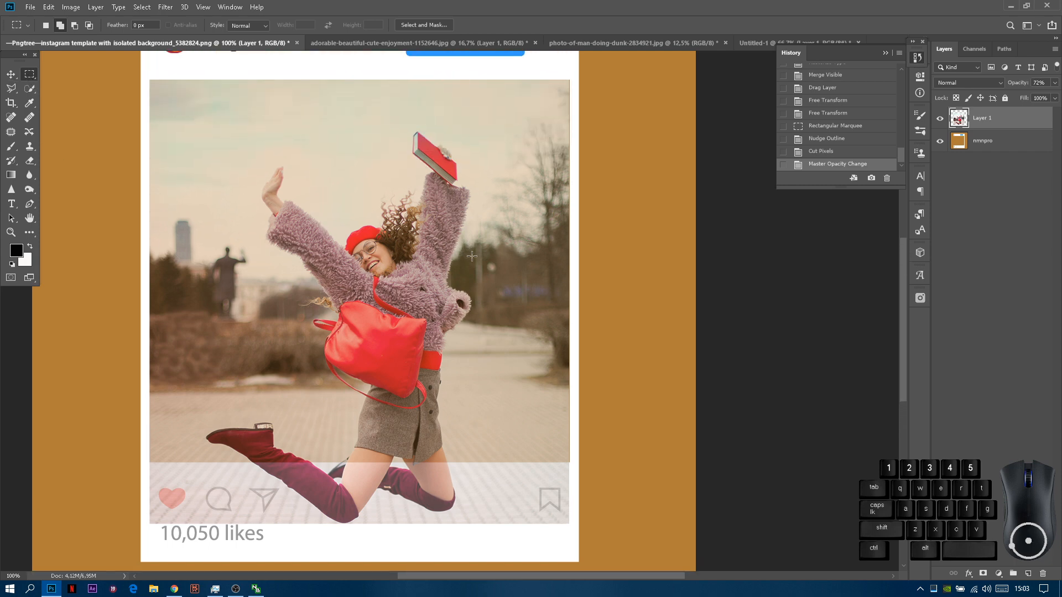
{"action": "left_click_drag", "start_coordinate": [144, 64], "coordinate": [615, 459]}
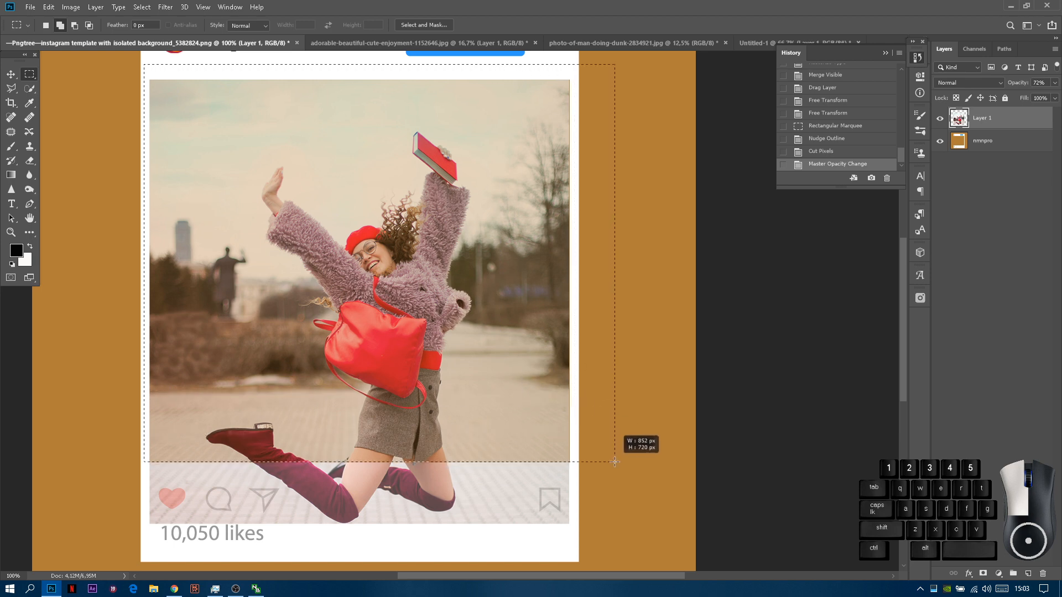
{"action": "left_click_drag", "start_coordinate": [615, 462], "coordinate": [615, 462]}
{"action": "left_click_drag", "start_coordinate": [1017, 82], "coordinate": [1031, 100]}
{"action": "key", "text": "Return"}
- Add the woman's legs and boots below the frame edge to the selection with the Quick Selection tool
{"action": "key", "text": "w"}
{"action": "scroll", "coordinate": [325, 374], "scroll_direction": "down", "scroll_amount": 2}
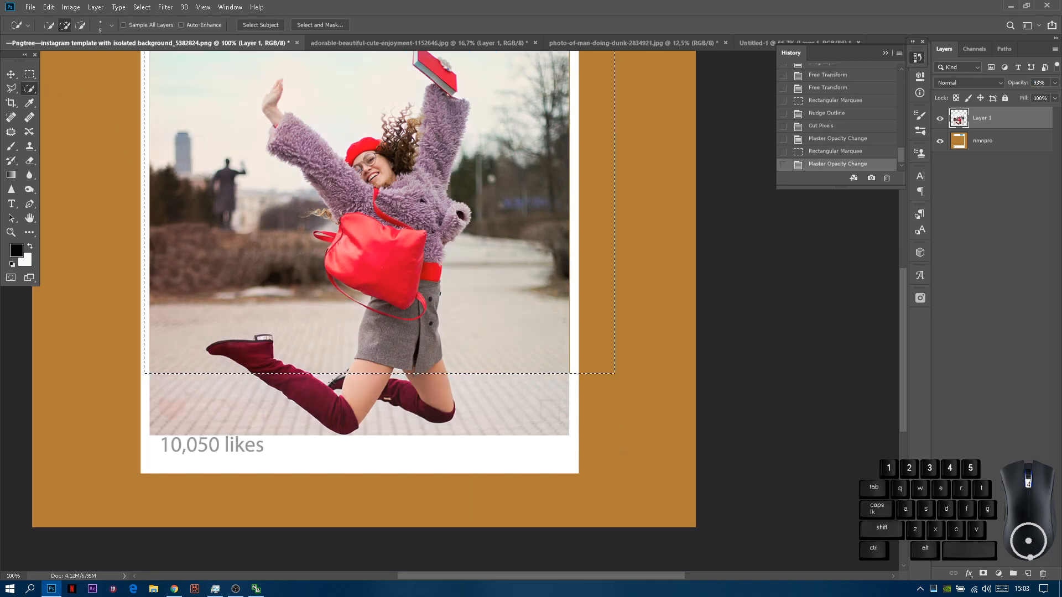
{"action": "scroll", "coordinate": [332, 381], "scroll_direction": "down", "scroll_amount": 1}
{"action": "scroll", "coordinate": [343, 387], "scroll_direction": "up", "scroll_amount": 2}
{"action": "scroll", "coordinate": [344, 389], "scroll_direction": "down", "scroll_amount": 1}
{"action": "left_click_drag", "start_coordinate": [372, 370], "coordinate": [391, 330]}
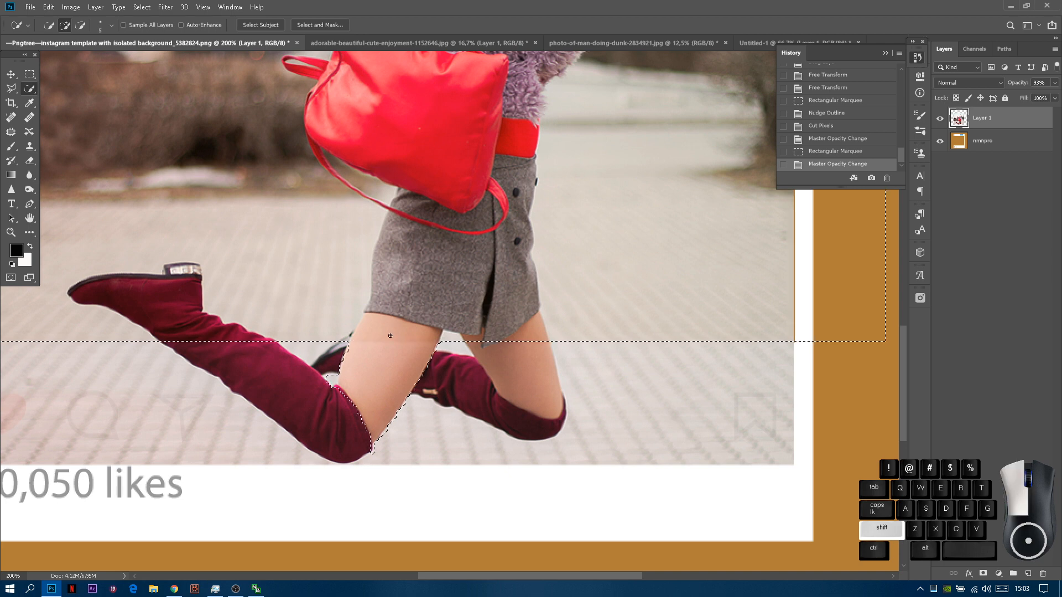
{"action": "left_click_drag", "start_coordinate": [251, 356], "coordinate": [251, 357]}
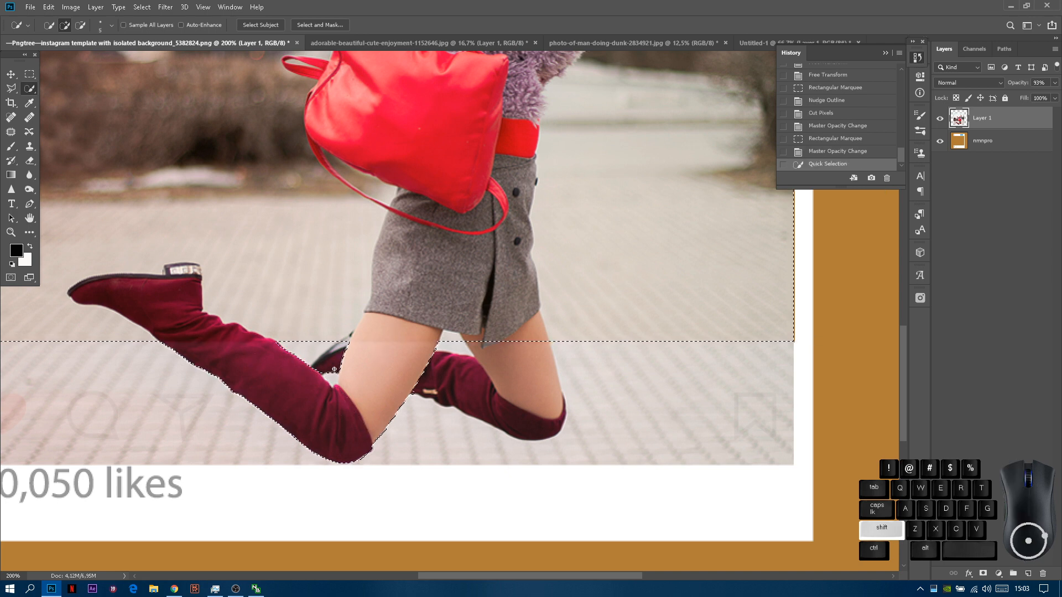
{"action": "mouse_move", "coordinate": [440, 365]}
{"action": "left_mouse_down"}
{"action": "mouse_move", "coordinate": [524, 414]}
{"action": "mouse_move", "coordinate": [535, 363]}
{"action": "mouse_move", "coordinate": [538, 380]}
{"action": "mouse_move", "coordinate": [447, 343]}
{"action": "mouse_move", "coordinate": [502, 374]}
{"action": "mouse_move", "coordinate": [490, 376]}
{"action": "mouse_move", "coordinate": [485, 345]}
{"action": "left_mouse_up"}
- Refine the quick selection around the rear boot's sole and the lower edge of the right knee
{"action": "scroll", "coordinate": [443, 365], "scroll_direction": "up", "scroll_amount": 5}
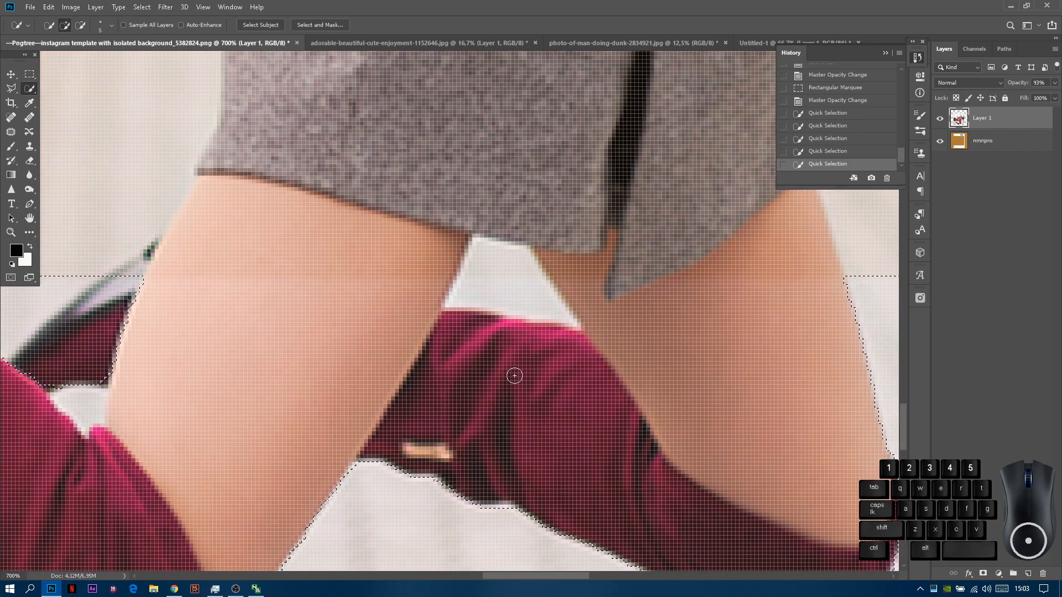
{"action": "scroll", "coordinate": [367, 324], "scroll_direction": "down", "scroll_amount": 6}
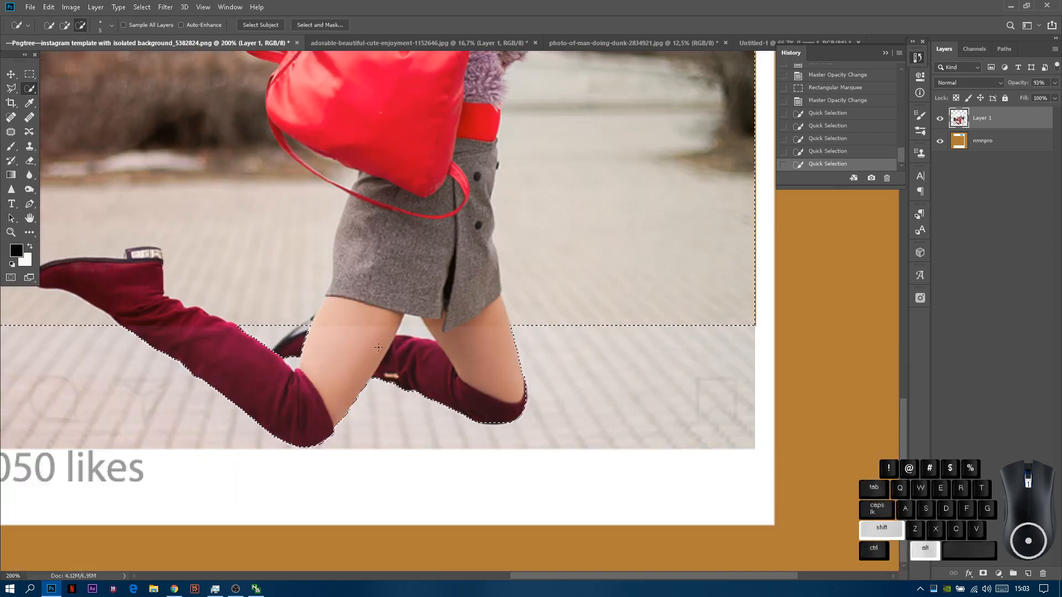
{"action": "scroll", "coordinate": [378, 349], "scroll_direction": "up", "scroll_amount": 1}
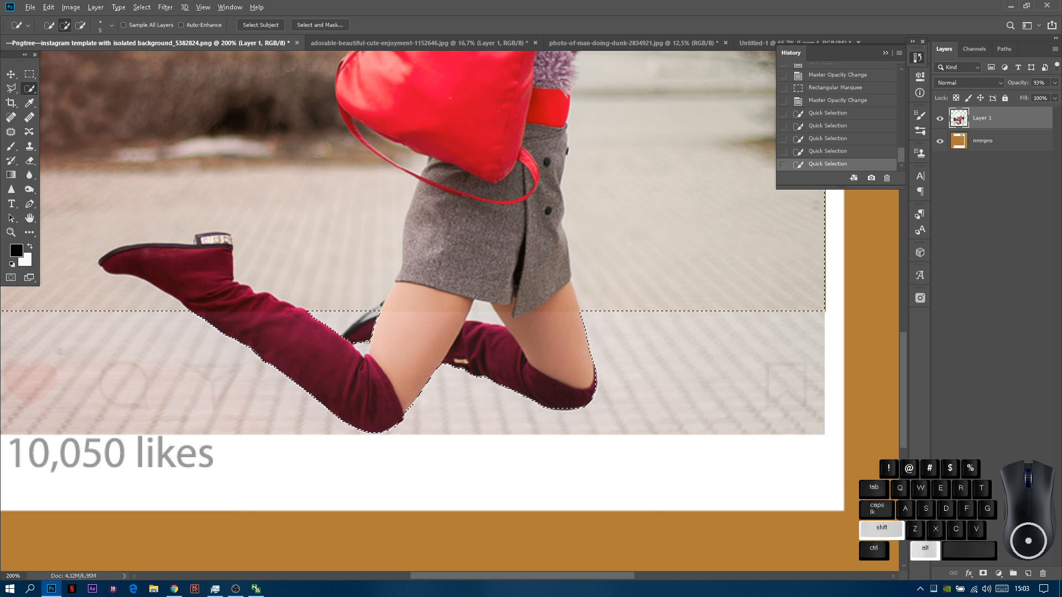
{"action": "left_click", "coordinate": [361, 329], "text": "shift"}
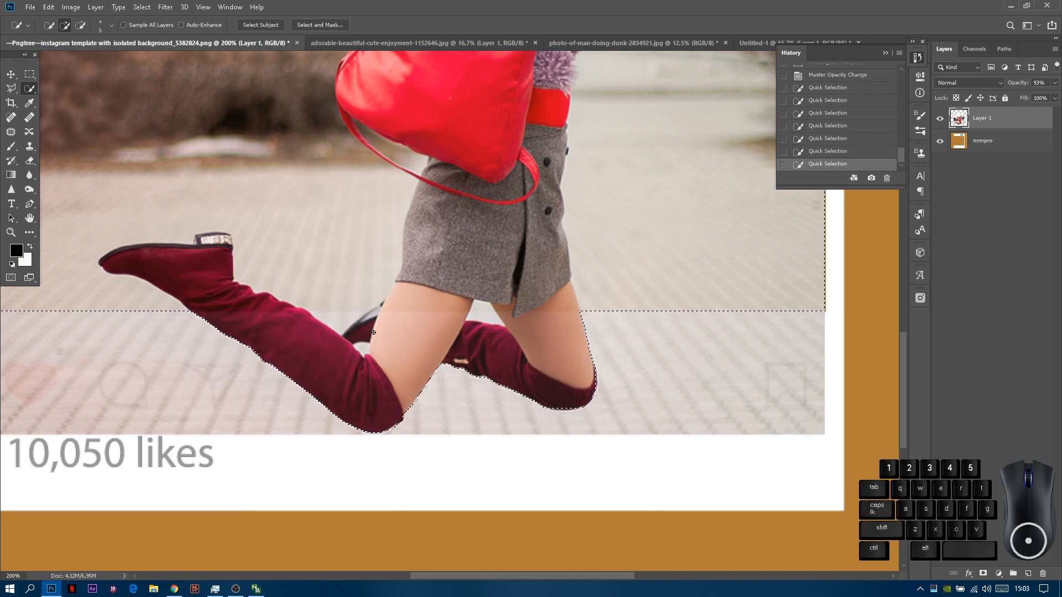
{"action": "scroll", "coordinate": [567, 418], "scroll_direction": "up", "scroll_amount": 2}
{"action": "scroll", "coordinate": [568, 418], "scroll_direction": "up", "scroll_amount": 2}
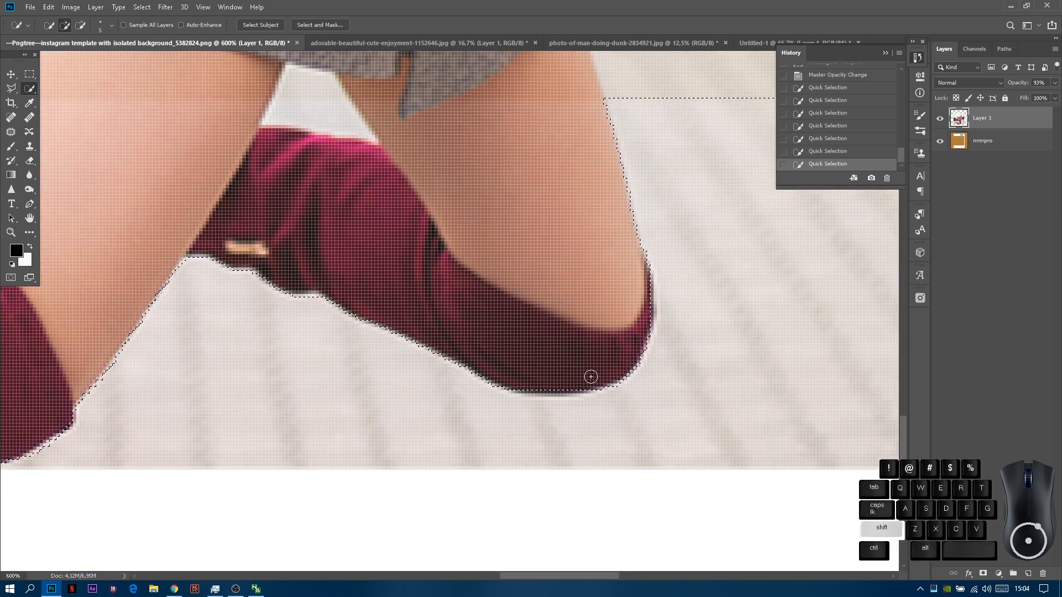
{"action": "scroll", "coordinate": [552, 382], "scroll_direction": "down", "scroll_amount": 4}
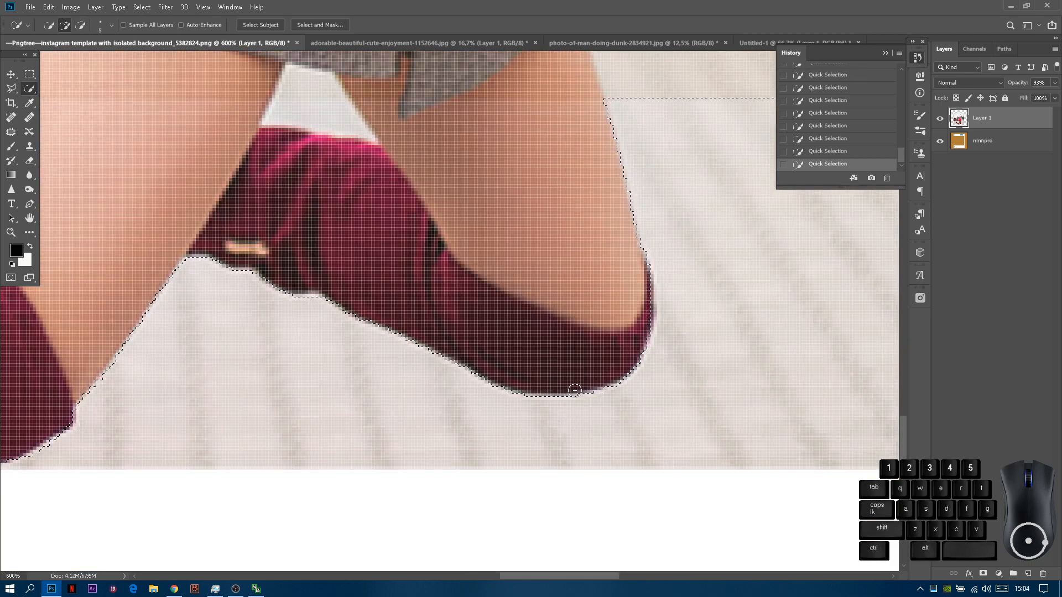
{"action": "scroll", "coordinate": [353, 408], "scroll_direction": "down", "scroll_amount": 2}
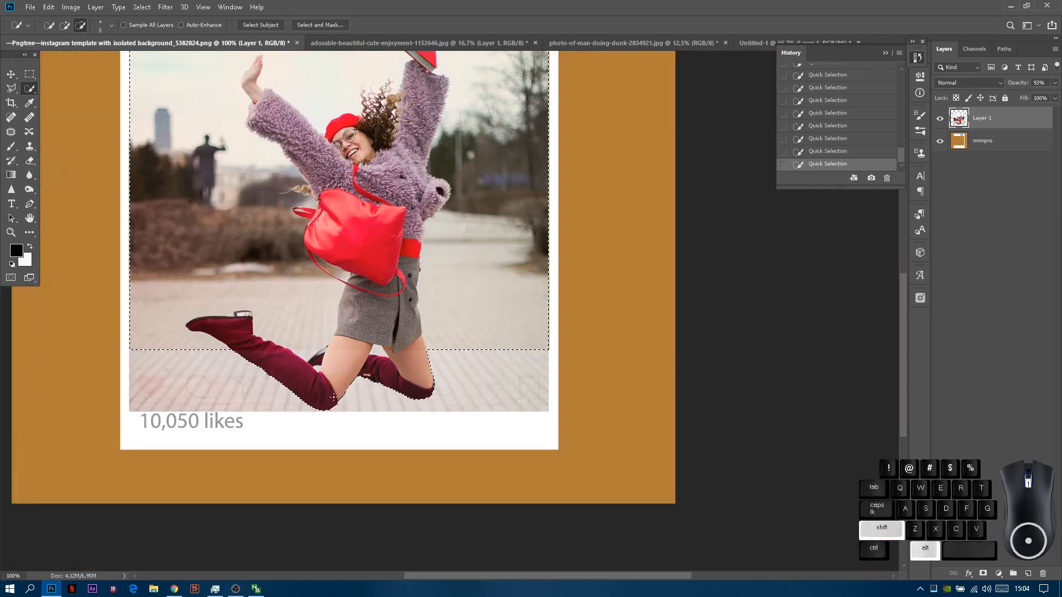
- Invert the selection and cut the pavement surrounding the legs below the frame's lower edge
{"action": "right_click", "coordinate": [465, 327]}
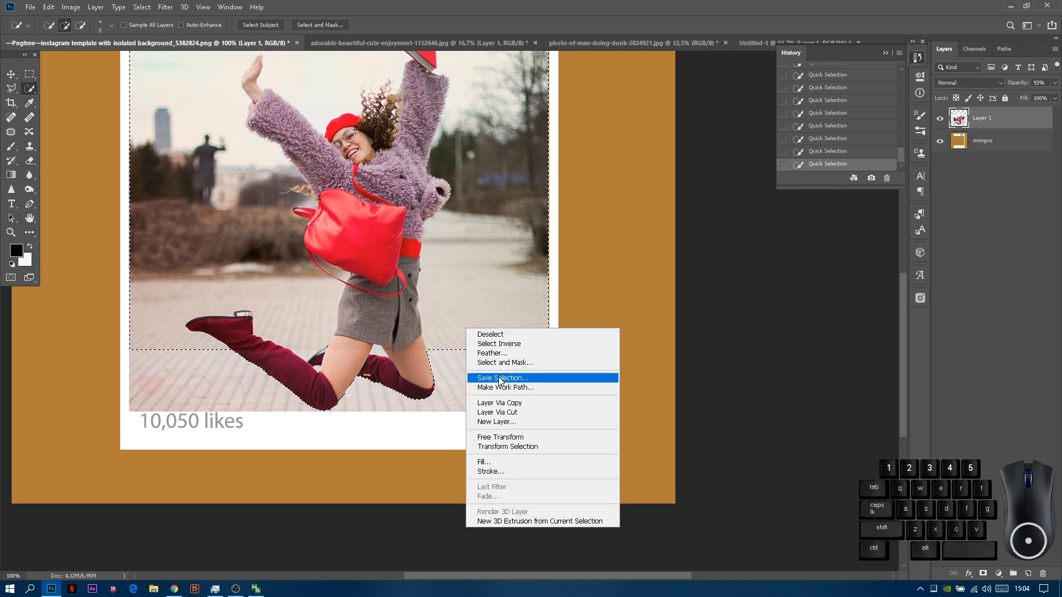
{"action": "left_click", "coordinate": [500, 344]}
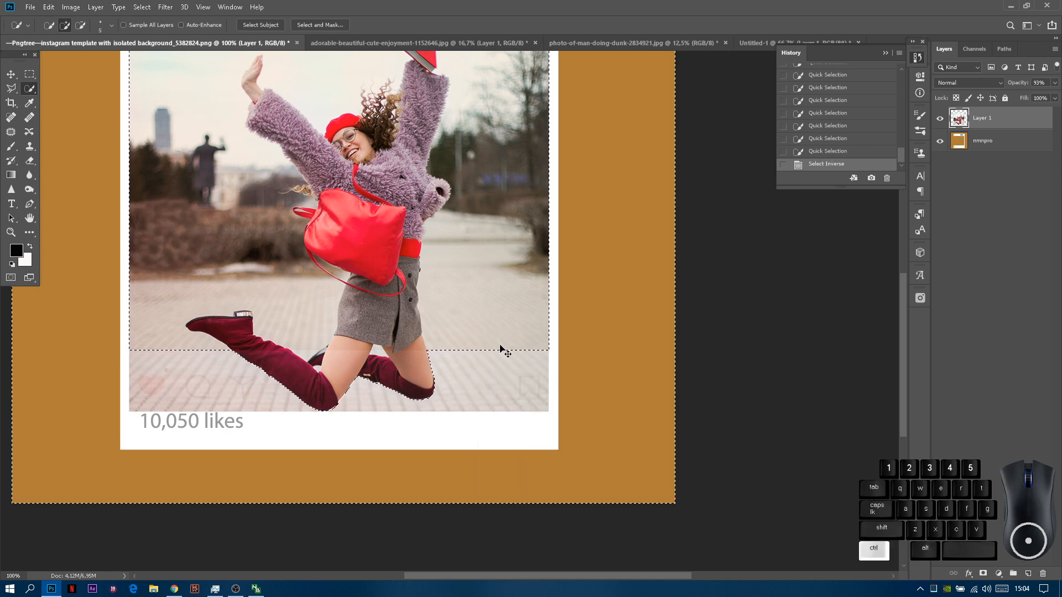
{"action": "key", "text": "ctrl+x"}
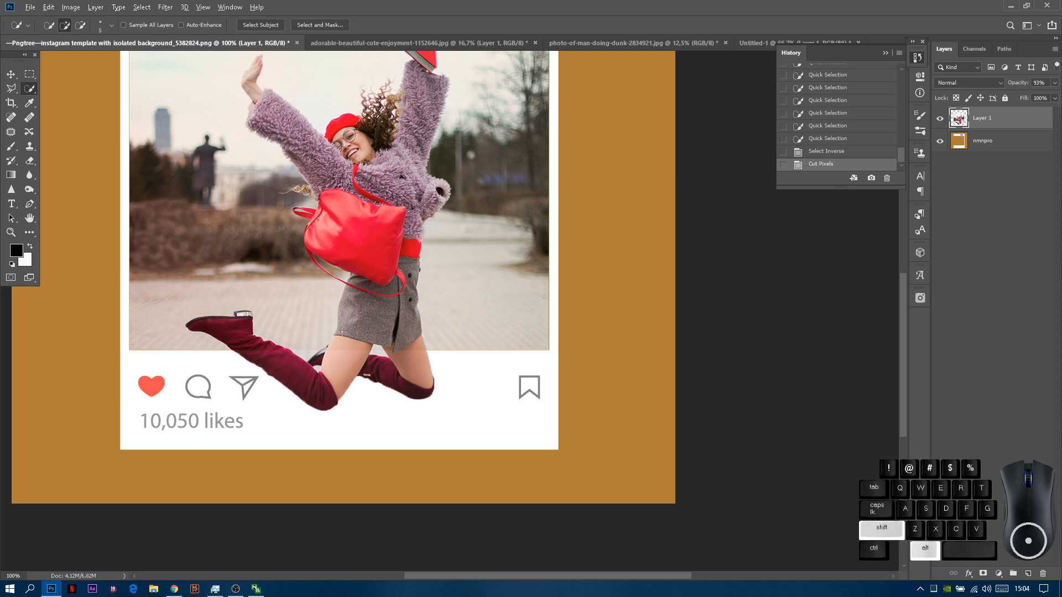
- Outline the leftover pavement between the front boot and the rear boot's sole with the Polygonal Lasso and cut it out
{"action": "scroll", "coordinate": [307, 353], "scroll_direction": "up", "scroll_amount": 4}
{"action": "scroll", "coordinate": [309, 362], "scroll_direction": "up", "scroll_amount": 1}
{"action": "left_click", "coordinate": [11, 88]}
{"action": "left_click", "coordinate": [361, 370]}
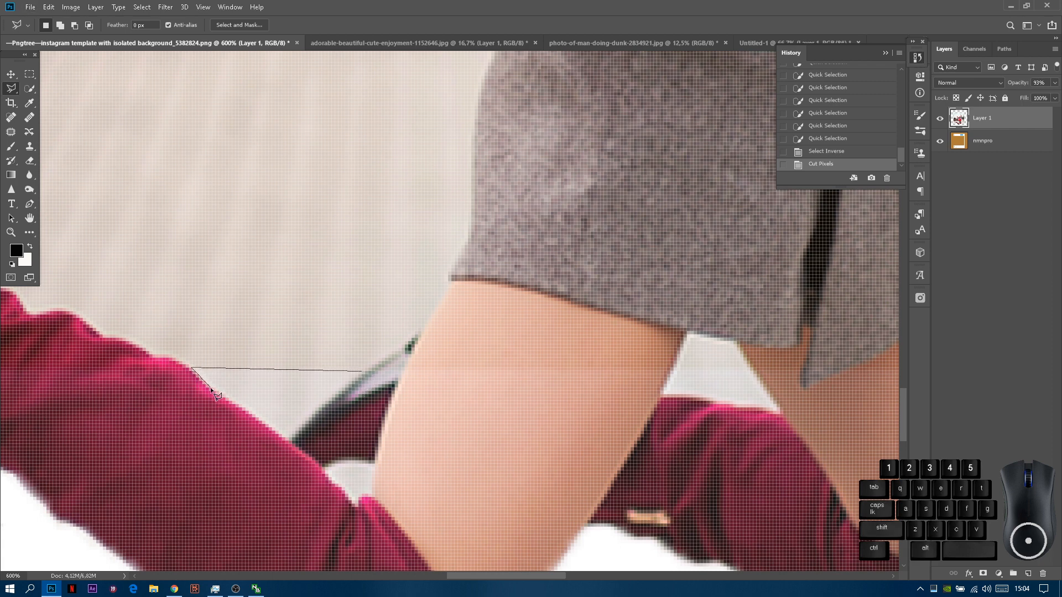
{"action": "left_click", "coordinate": [249, 414]}
{"action": "left_click", "coordinate": [256, 423]}
{"action": "left_click", "coordinate": [269, 434]}
{"action": "left_click", "coordinate": [288, 442]}
{"action": "left_click", "coordinate": [297, 432]}
{"action": "left_click", "coordinate": [307, 423]}
{"action": "left_click", "coordinate": [361, 371]}
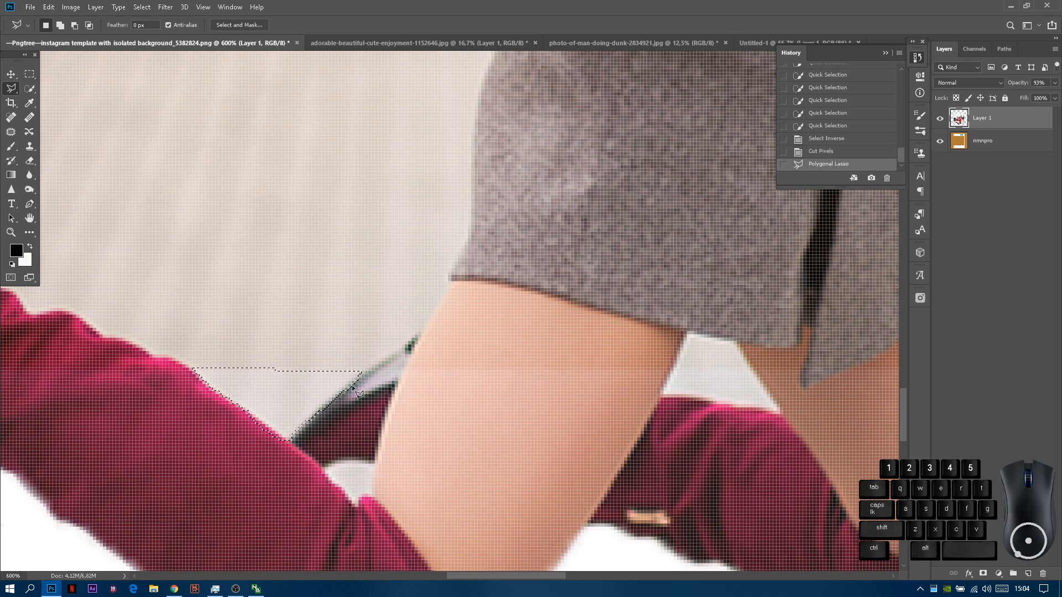
{"action": "key", "text": "ctrl+x"}
- Outline the small pavement gap enclosed by the front boot, rear boot and thigh with the Polygonal Lasso and cut it out
{"action": "left_click", "coordinate": [374, 464]}
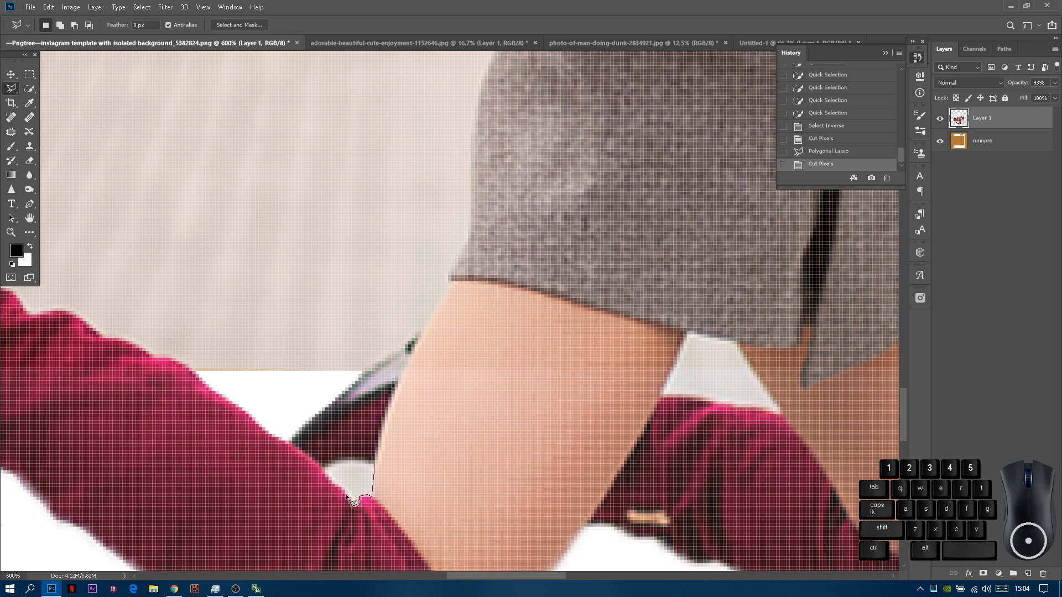
{"action": "left_click", "coordinate": [374, 465]}
{"action": "key", "text": "ctrl+x"}
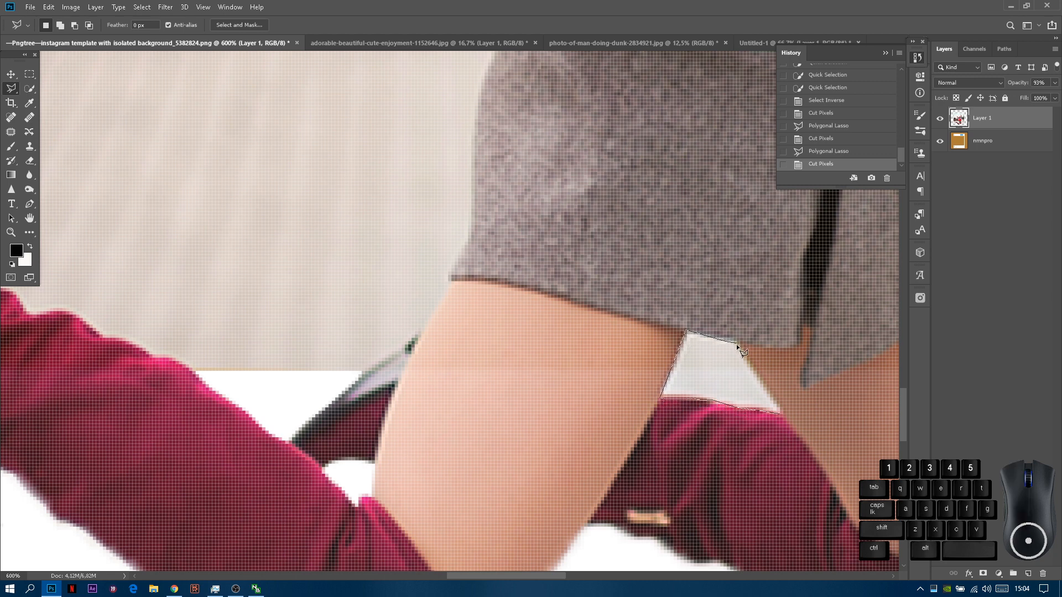
- Outline the light gap between the thighs below the skirt with the Polygonal Lasso and try cutting it out
{"action": "left_click", "coordinate": [778, 412]}
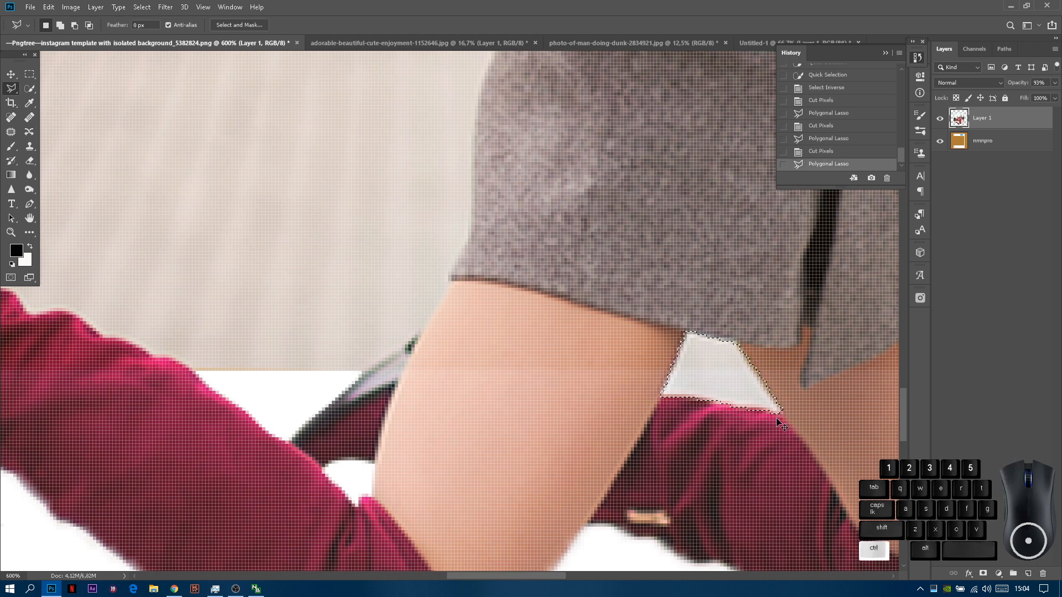
{"action": "key", "text": "ctrl+x"}
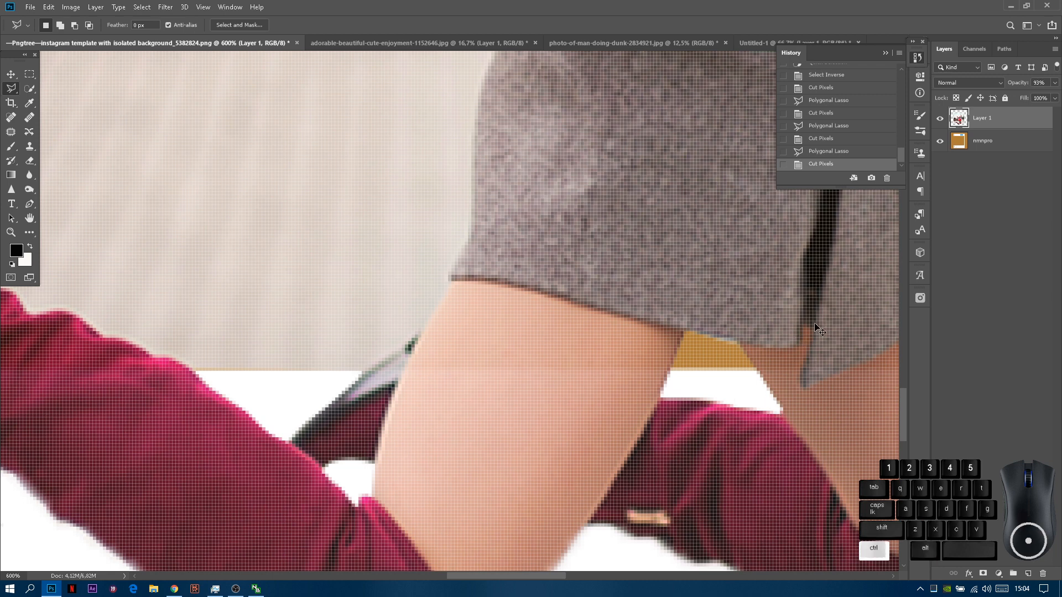
{"action": "key", "text": "ctrl+z"}
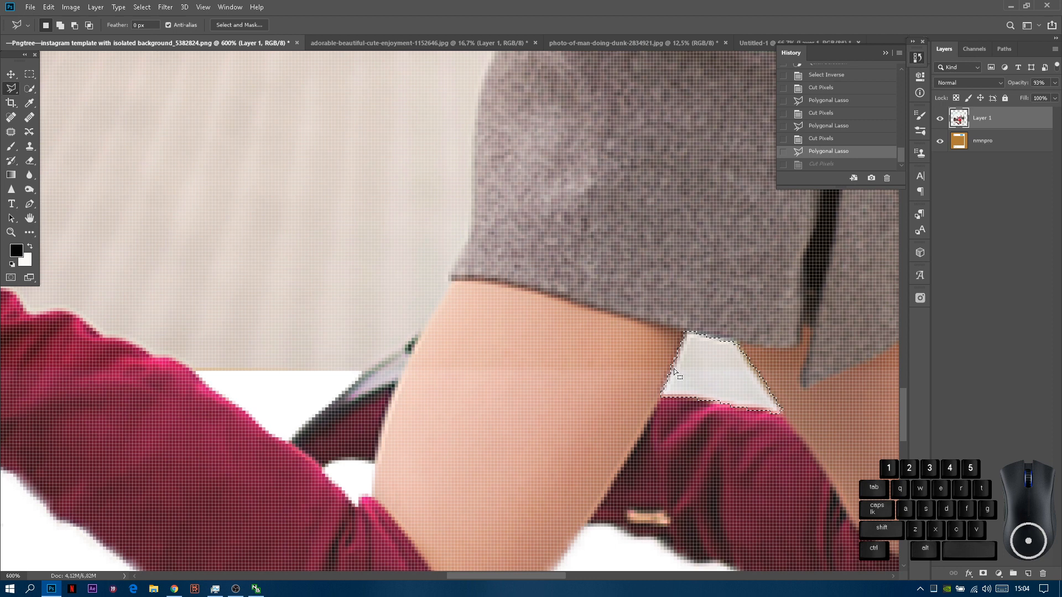
- Undo the thigh-gap selection, then outline only its part below the frame's lower edge with the Polygonal Lasso and cut it out
{"action": "key", "text": "ctrl+z"}
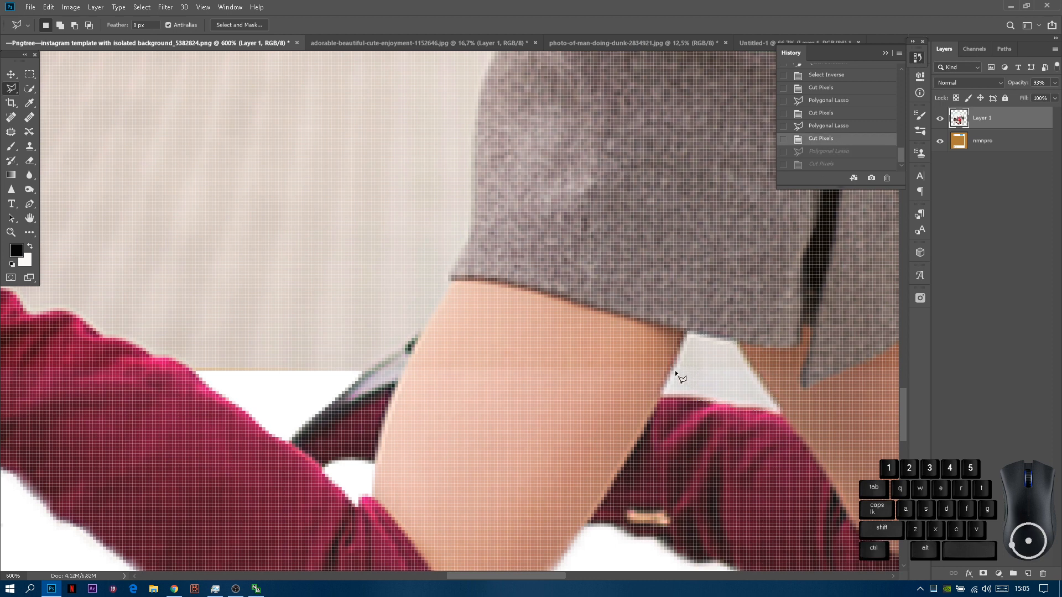
{"action": "left_click", "coordinate": [780, 410]}
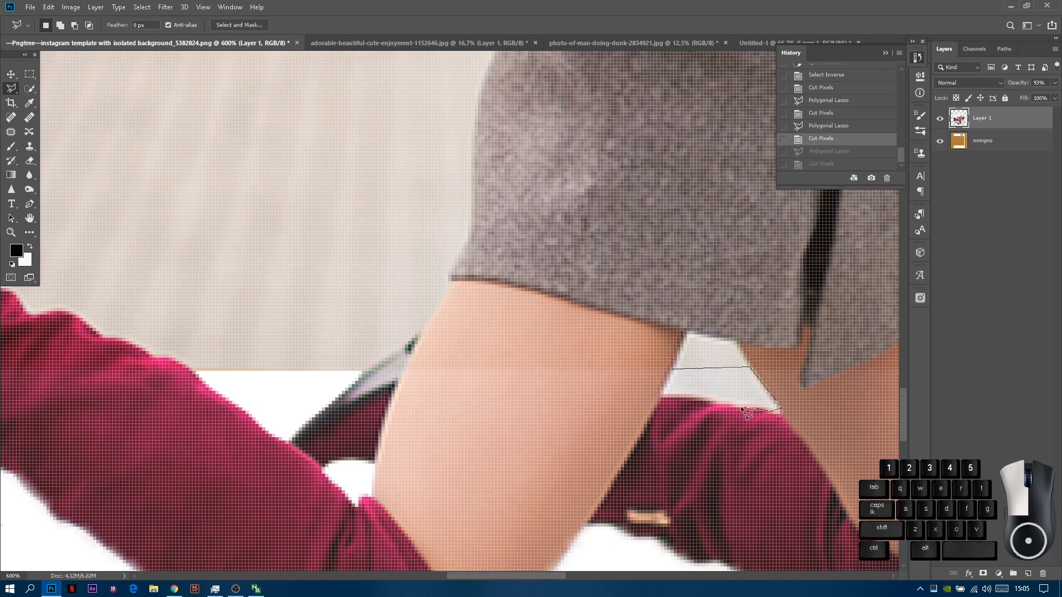
{"action": "left_click", "coordinate": [674, 371]}
{"action": "key", "text": "ctrl+z"}
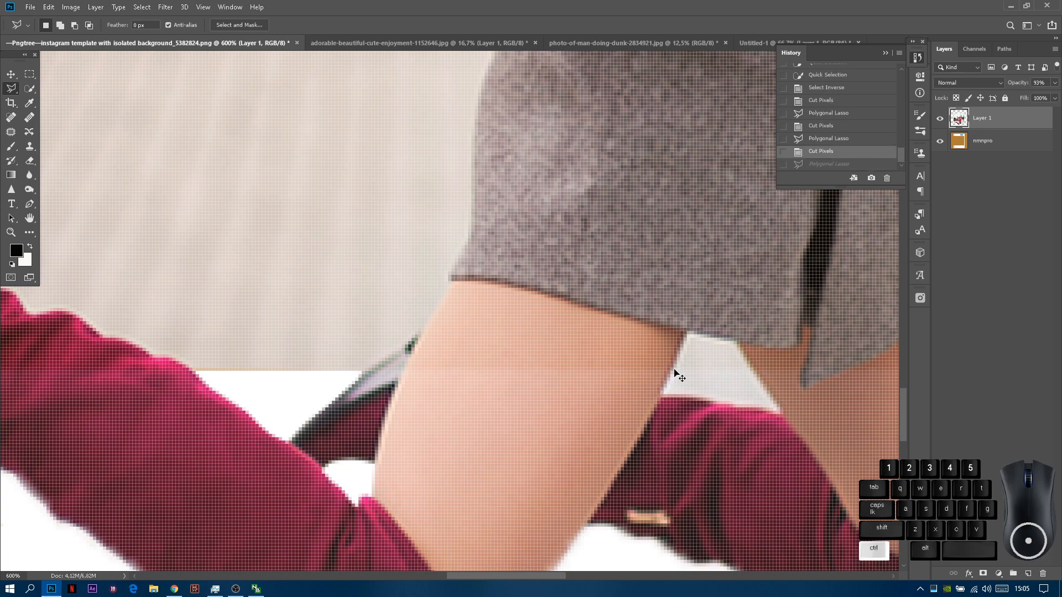
{"action": "left_click", "coordinate": [825, 165]}
{"action": "key", "text": "ctrl+x"}
{"action": "scroll", "coordinate": [686, 351], "scroll_direction": "down", "scroll_amount": 5}
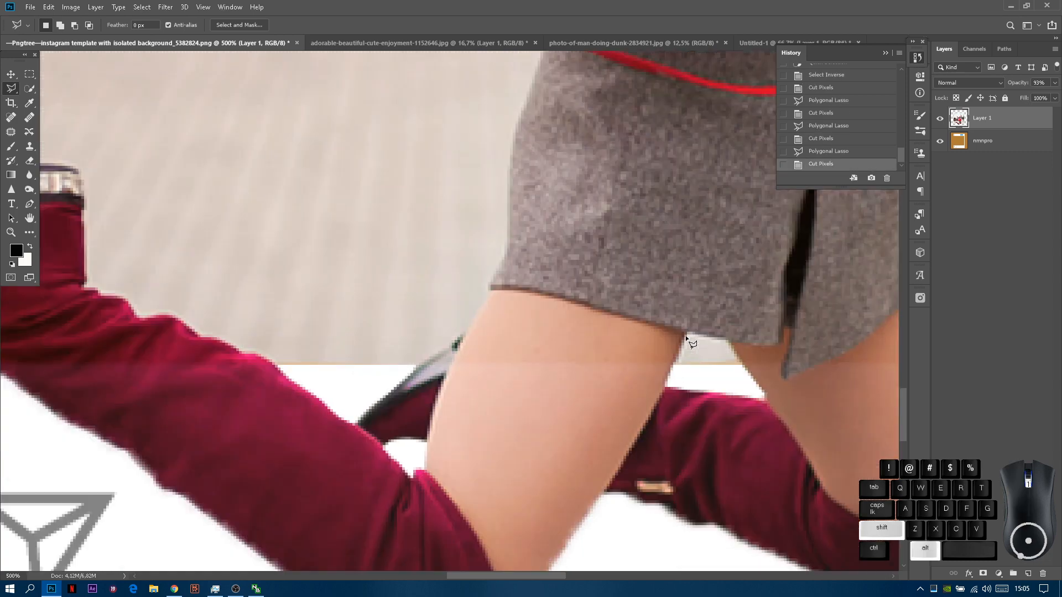
{"action": "scroll", "coordinate": [684, 350], "scroll_direction": "down", "scroll_amount": 1}
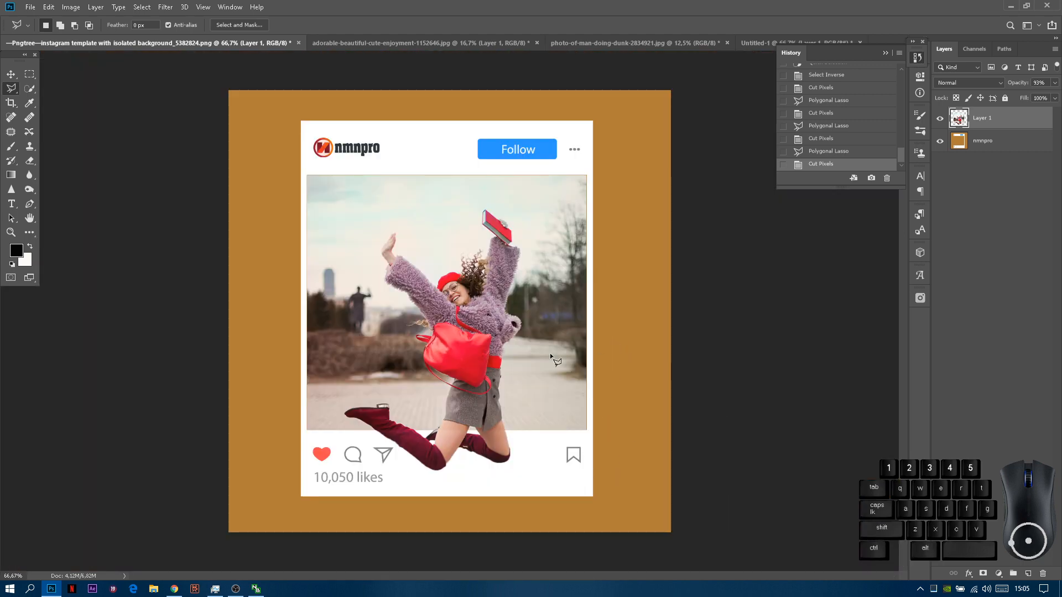
- Stretch the woman photo's right, top and left edges slightly outward to fill the frame, at 100.40% width and 100.25% height
{"action": "key", "text": "v"}
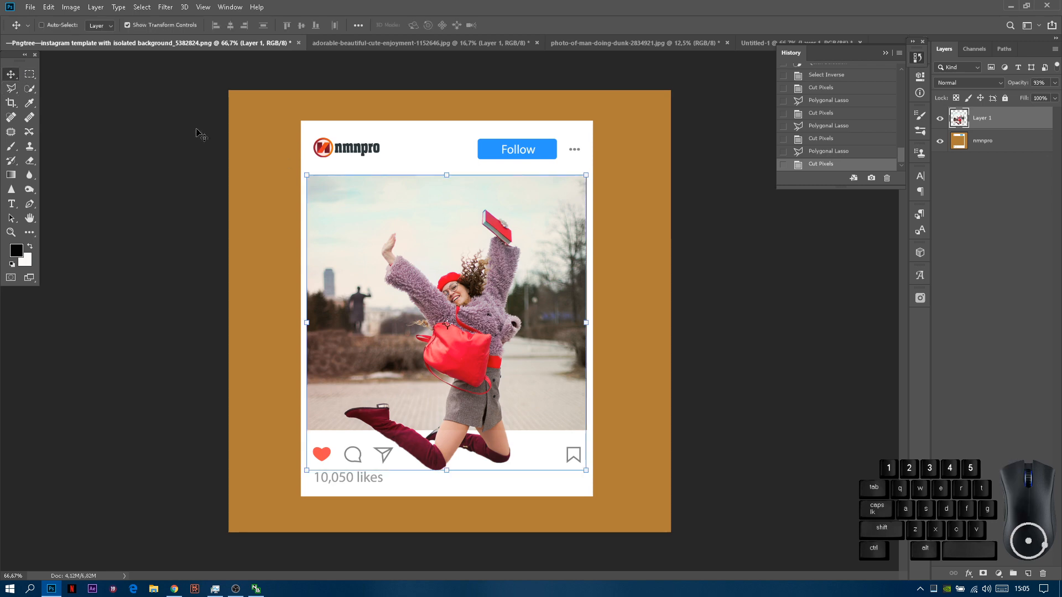
{"action": "scroll", "coordinate": [589, 269], "scroll_direction": "up", "scroll_amount": 5}
{"action": "left_click_drag", "start_coordinate": [590, 269], "coordinate": [593, 269]}
{"action": "scroll", "coordinate": [564, 274], "scroll_direction": "up", "scroll_amount": 3}
{"action": "scroll", "coordinate": [496, 297], "scroll_direction": "up", "scroll_amount": 10}
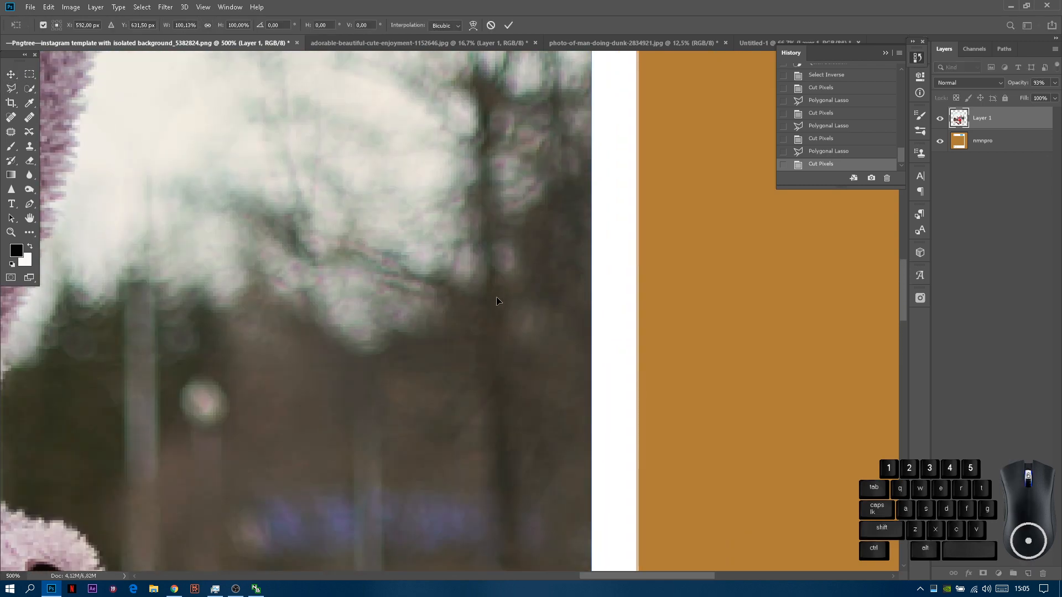
{"action": "scroll", "coordinate": [496, 295], "scroll_direction": "up", "scroll_amount": 8}
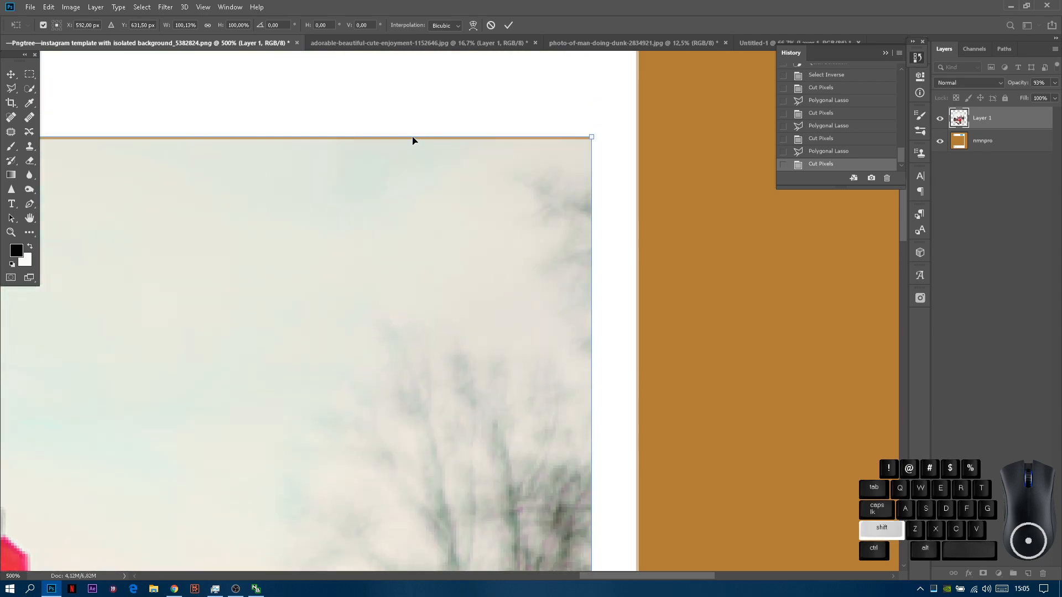
{"action": "left_click_drag", "start_coordinate": [343, 136], "coordinate": [352, 132]}
{"action": "scroll", "coordinate": [352, 140], "scroll_direction": "down", "scroll_amount": 8}
{"action": "scroll", "coordinate": [314, 342], "scroll_direction": "up", "scroll_amount": 10}
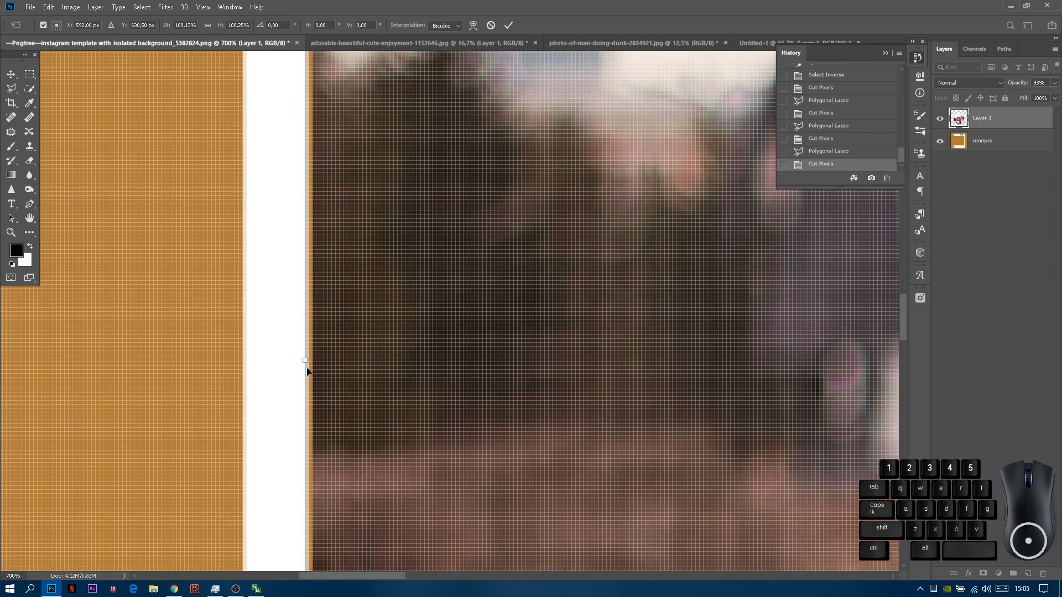
{"action": "left_click_drag", "start_coordinate": [305, 375], "coordinate": [299, 367]}
{"action": "scroll", "coordinate": [393, 363], "scroll_direction": "down", "scroll_amount": 10}
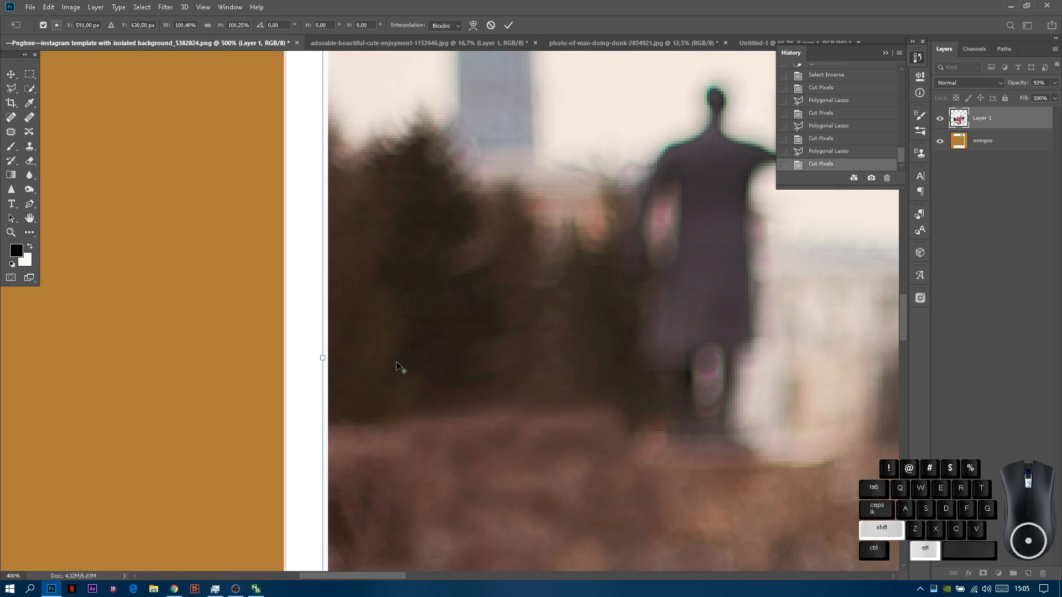
{"action": "scroll", "coordinate": [424, 377], "scroll_direction": "down", "scroll_amount": 1}
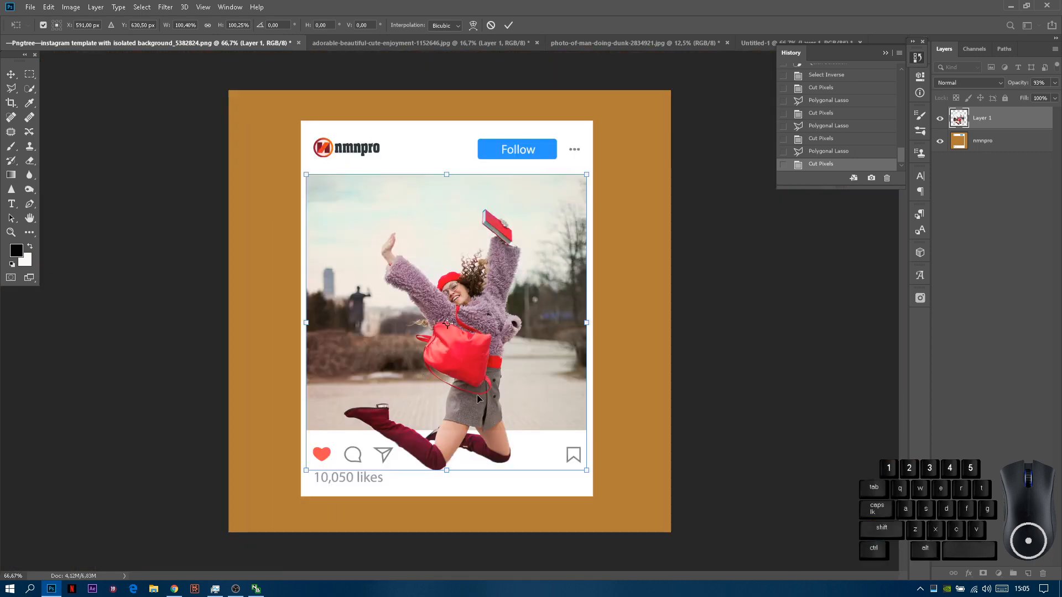
- In photo-of-man-doing-dunk-2834921.jpg, marquee the full width from above the ball down to the crowd and copy it to a new layer
{"action": "left_click", "coordinate": [29, 74]}
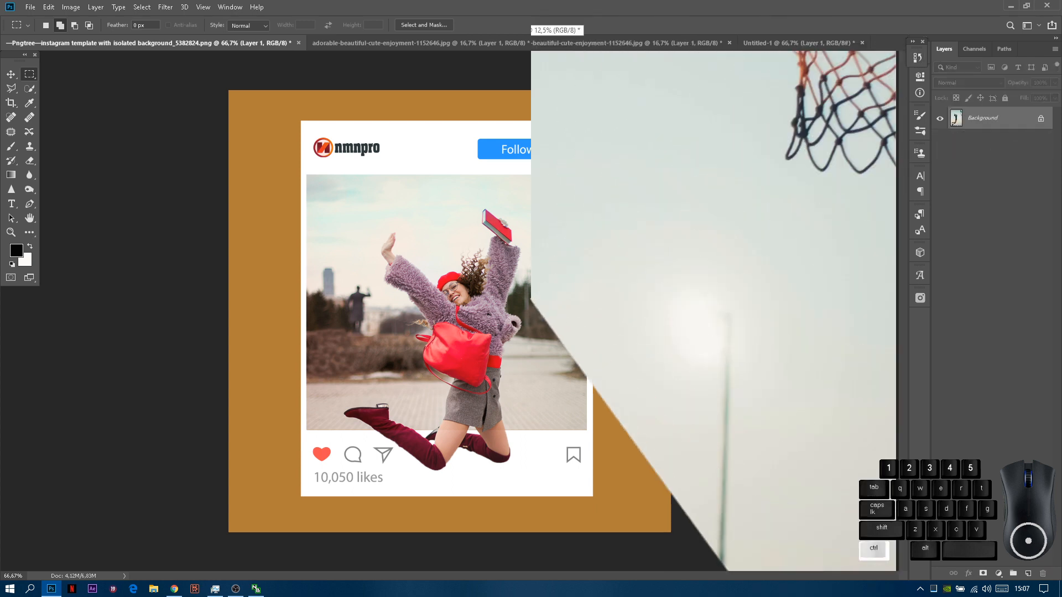
{"action": "scroll", "coordinate": [419, 281], "scroll_direction": "down", "scroll_amount": 3}
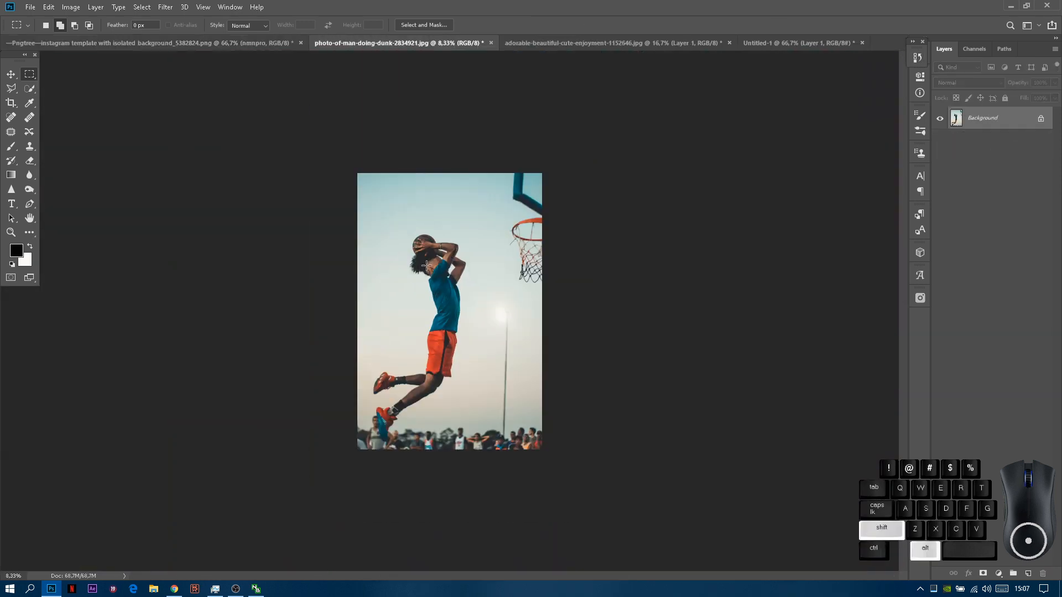
{"action": "scroll", "coordinate": [398, 272], "scroll_direction": "up", "scroll_amount": 2}
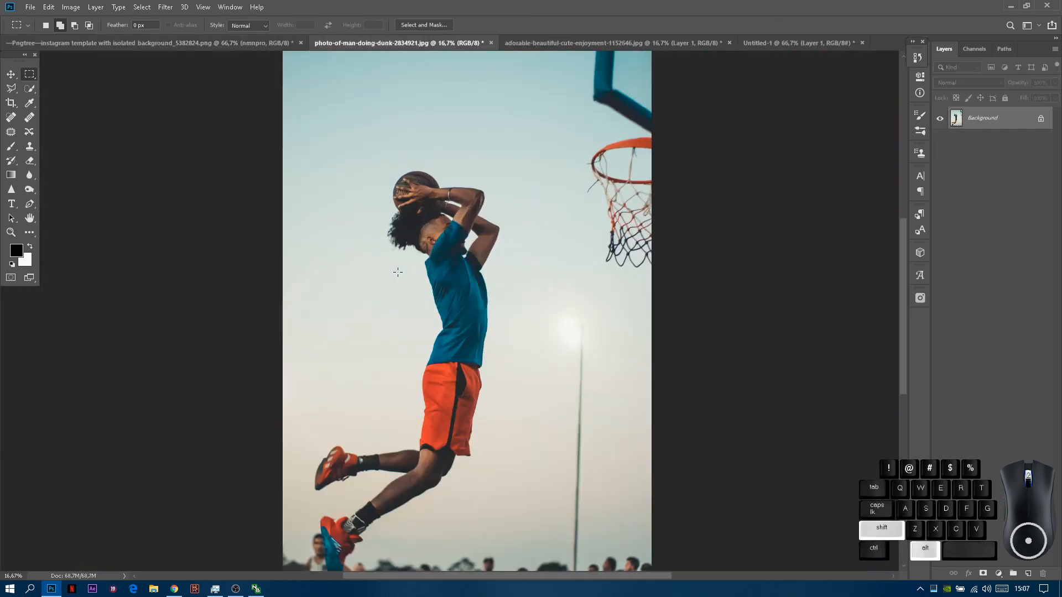
{"action": "scroll", "coordinate": [359, 250], "scroll_direction": "down", "scroll_amount": 1}
{"action": "left_click_drag", "start_coordinate": [602, 149], "coordinate": [299, 507]}
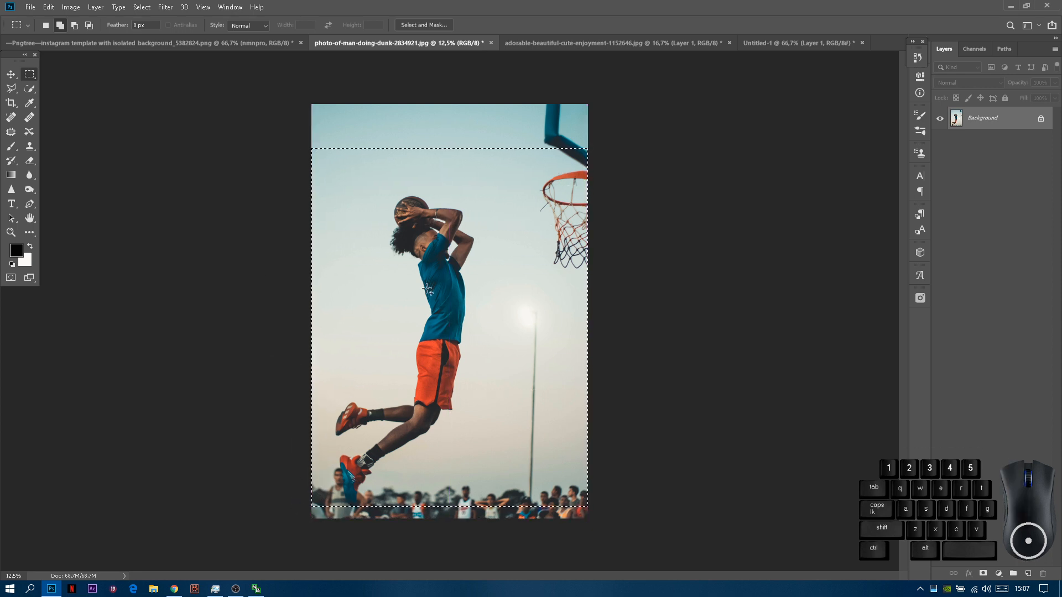
{"action": "right_click", "coordinate": [410, 286]}
{"action": "left_click", "coordinate": [462, 354]}
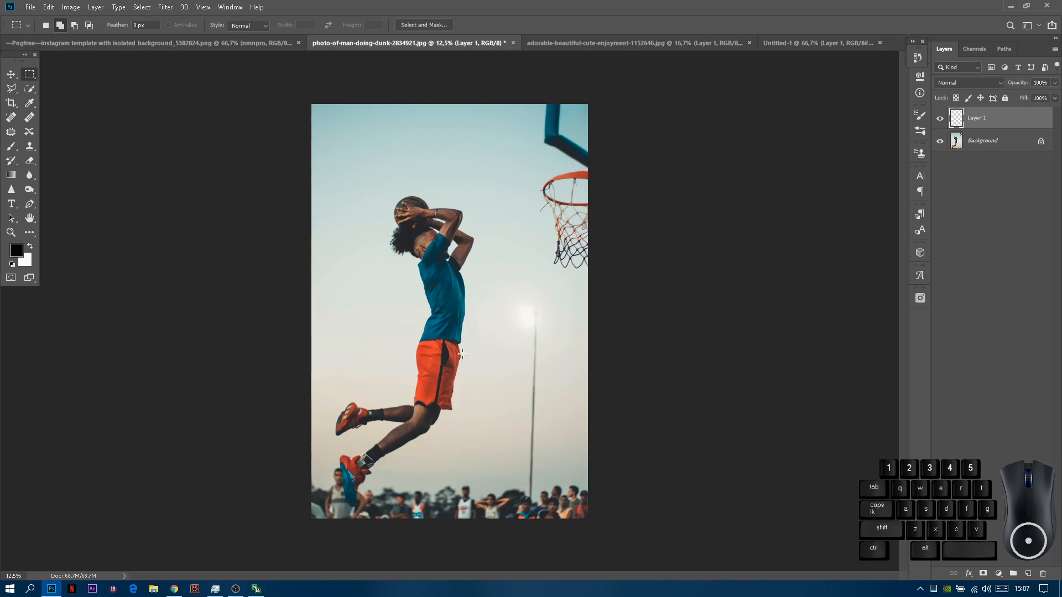
- Move the copied dunk photo layer into the Instagram template document
{"action": "left_click", "coordinate": [11, 74]}
{"action": "left_click_drag", "start_coordinate": [424, 265], "coordinate": [392, 274]}
{"action": "scroll", "coordinate": [391, 273], "scroll_direction": "down", "scroll_amount": 5}
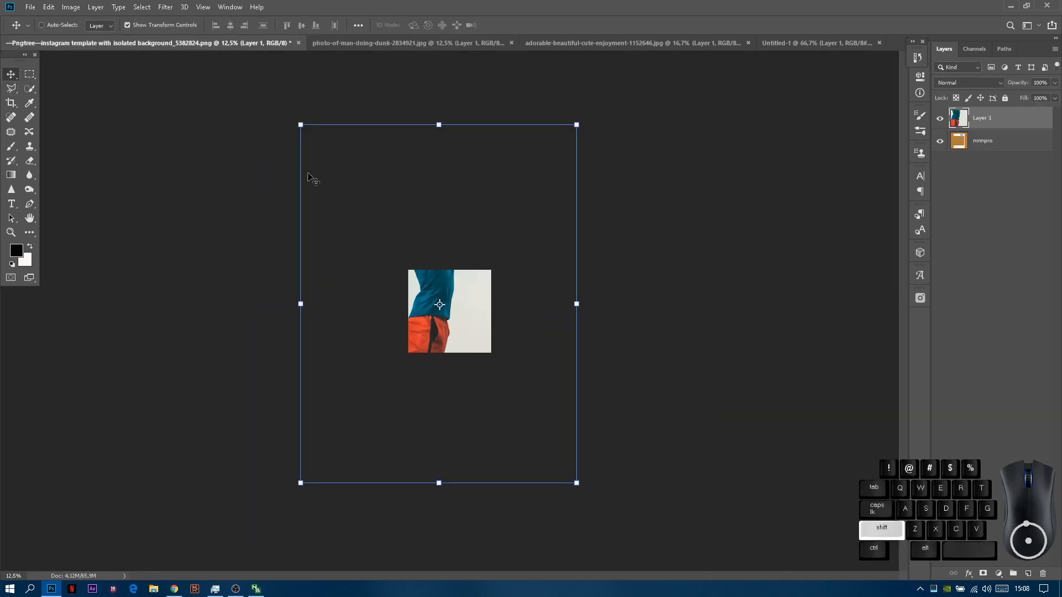
- Scale the dunk photo to 17.43% height and 19.05% width and position it across the template's picture frame from its upper edge
{"action": "left_click_drag", "start_coordinate": [302, 123], "coordinate": [488, 367]}
{"action": "left_click_drag", "start_coordinate": [547, 396], "coordinate": [474, 284]}
{"action": "left_click_drag", "start_coordinate": [414, 255], "coordinate": [455, 296]}
{"action": "scroll", "coordinate": [463, 297], "scroll_direction": "up", "scroll_amount": 6}
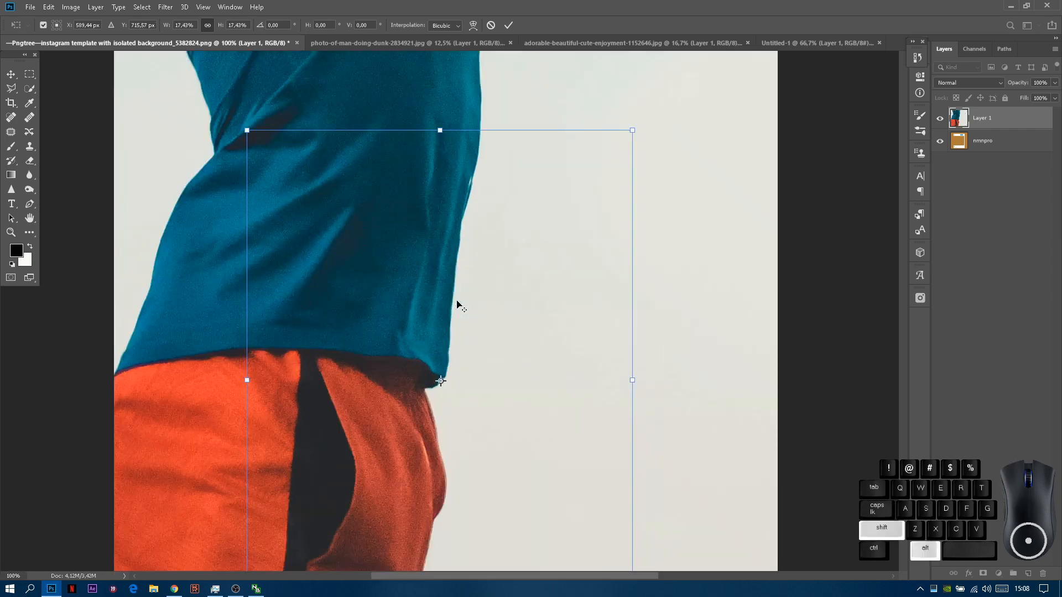
{"action": "left_click_drag", "start_coordinate": [518, 317], "coordinate": [503, 302]}
{"action": "left_click_drag", "start_coordinate": [616, 362], "coordinate": [653, 373]}
{"action": "scroll", "coordinate": [560, 389], "scroll_direction": "down", "scroll_amount": 3}
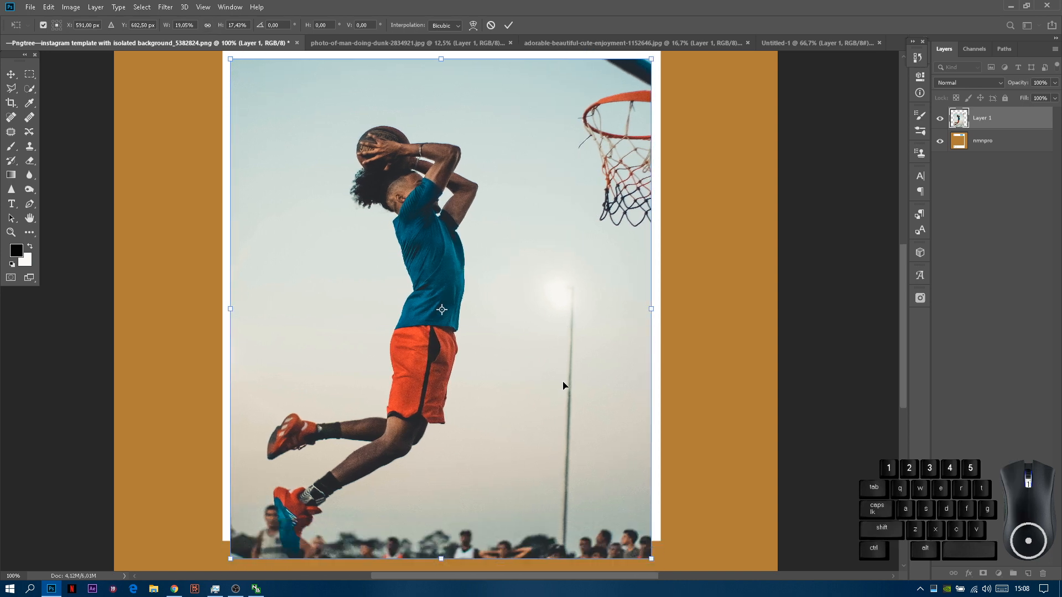
- Flip the dunk photo horizontally and lower its layer opacity to 72%
{"action": "right_click", "coordinate": [540, 242]}
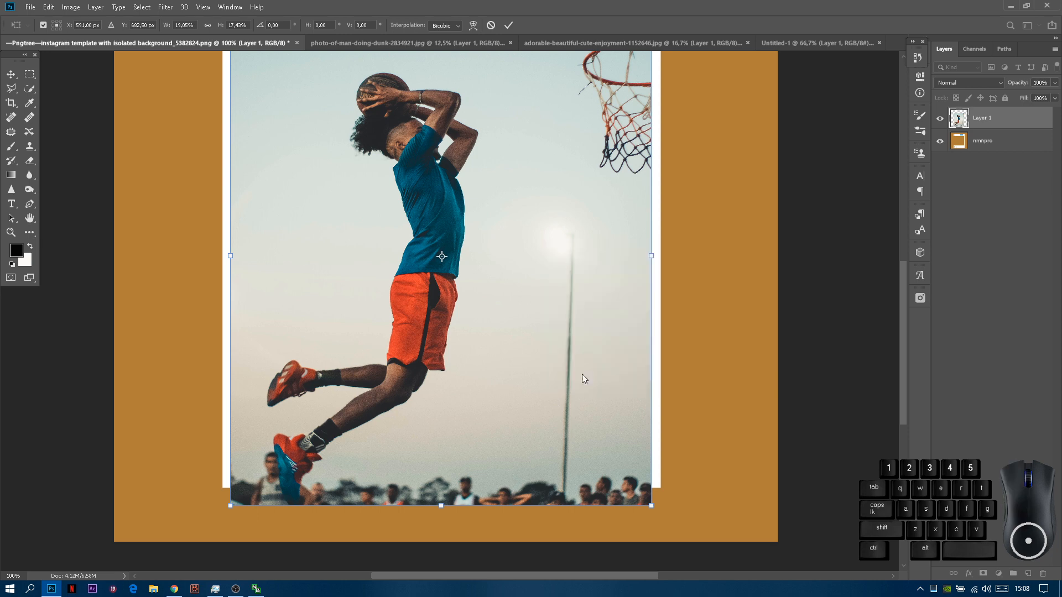
{"action": "left_click", "coordinate": [581, 376]}
{"action": "left_click_drag", "start_coordinate": [1013, 83], "coordinate": [995, 83]}
- Compress the dunk photo vertically until its lower edge sits inside the white card, and apply the transformation
{"action": "scroll", "coordinate": [563, 356], "scroll_direction": "up", "scroll_amount": 2}
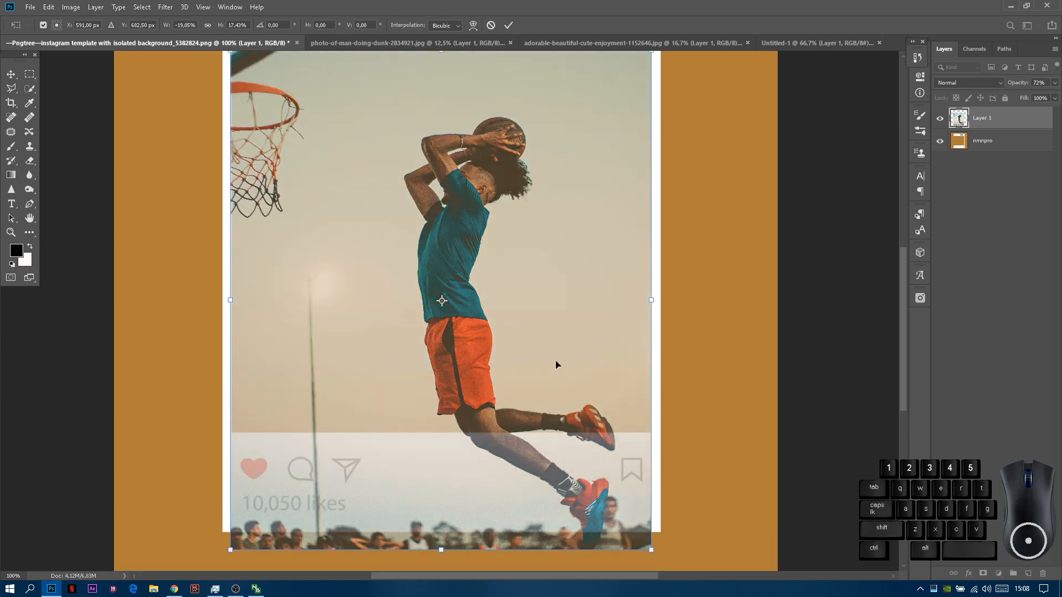
{"action": "scroll", "coordinate": [562, 357], "scroll_direction": "up", "scroll_amount": 1}
{"action": "scroll", "coordinate": [501, 354], "scroll_direction": "down", "scroll_amount": 2}
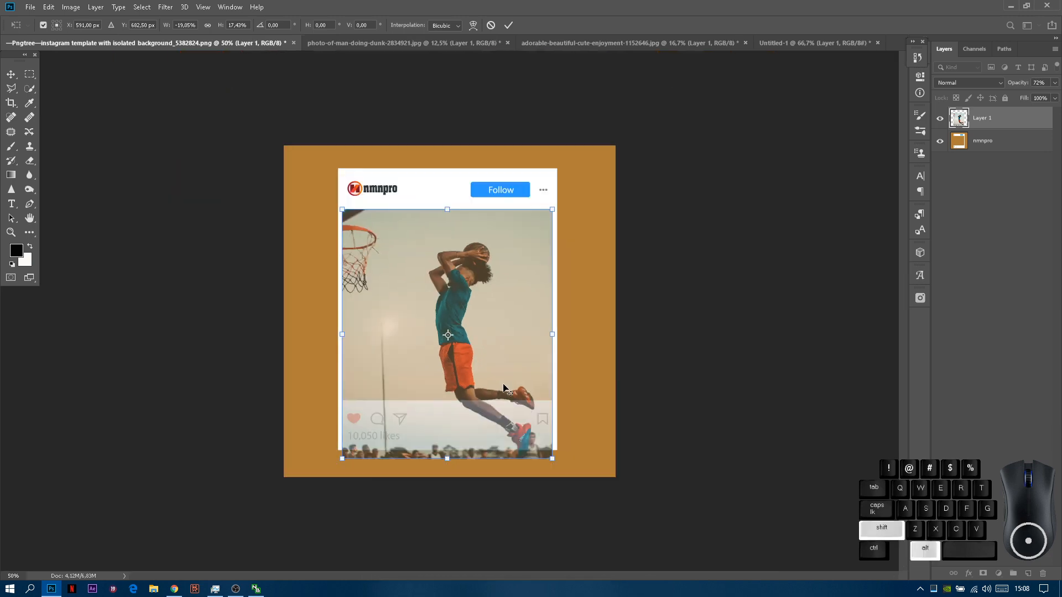
{"action": "left_click_drag", "start_coordinate": [449, 461], "coordinate": [447, 443]}
{"action": "left_click", "coordinate": [508, 25]}
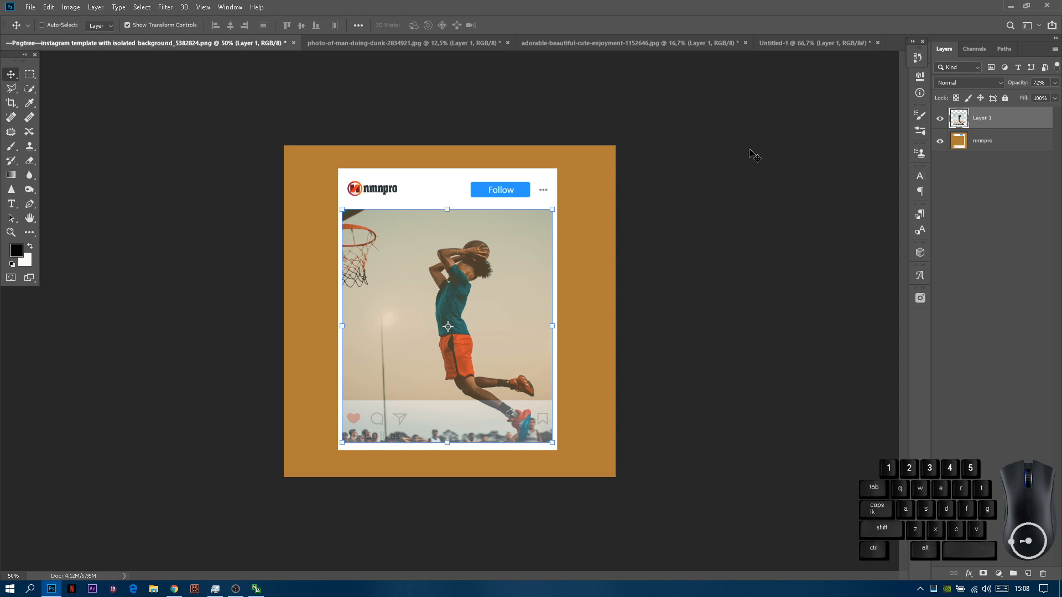
- Marquee the photo area down to the picture frame's lower edge and restore the layer opacity to 100%
{"action": "scroll", "coordinate": [384, 295], "scroll_direction": "up", "scroll_amount": 1}
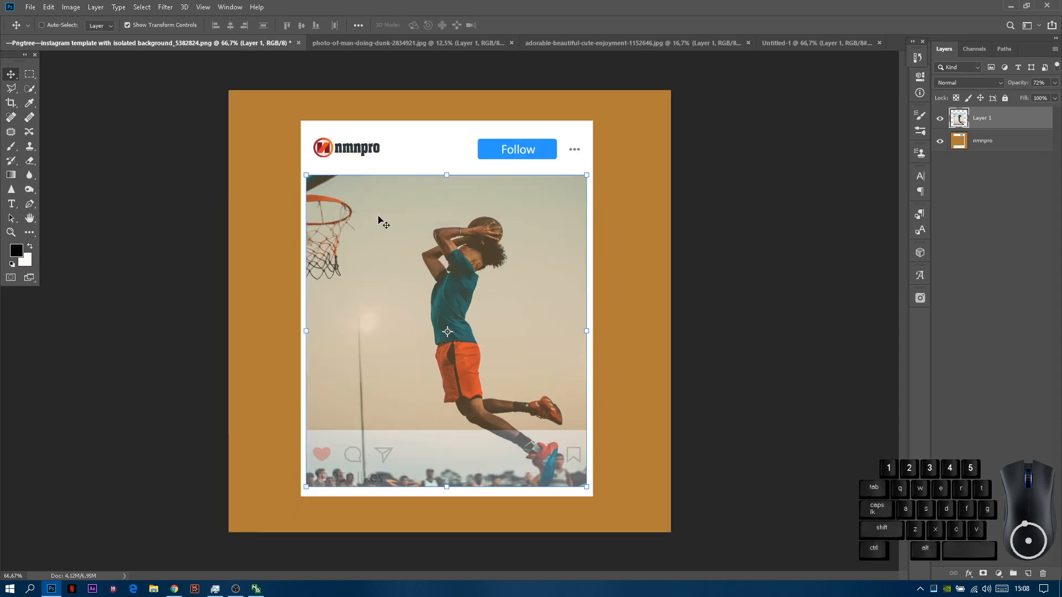
{"action": "left_click", "coordinate": [29, 74]}
{"action": "left_click_drag", "start_coordinate": [301, 144], "coordinate": [674, 429]}
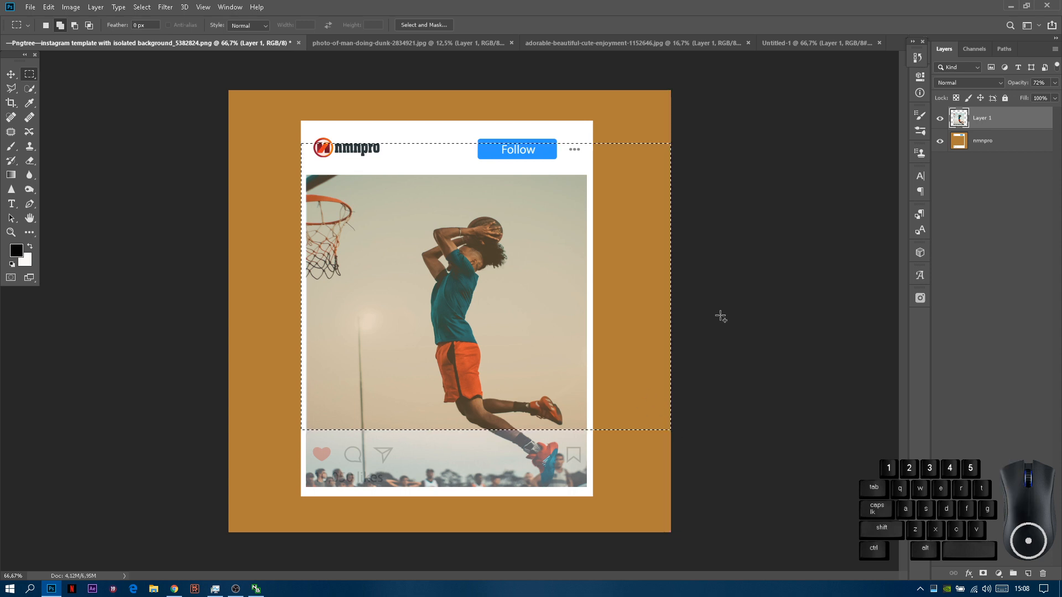
{"action": "left_click_drag", "start_coordinate": [1017, 84], "coordinate": [1059, 90]}
- Add the lower leg and shoe below the frame to the selection with Quick Selection, excluding the spectator behind the shoe
{"action": "scroll", "coordinate": [556, 482], "scroll_direction": "up", "scroll_amount": 2}
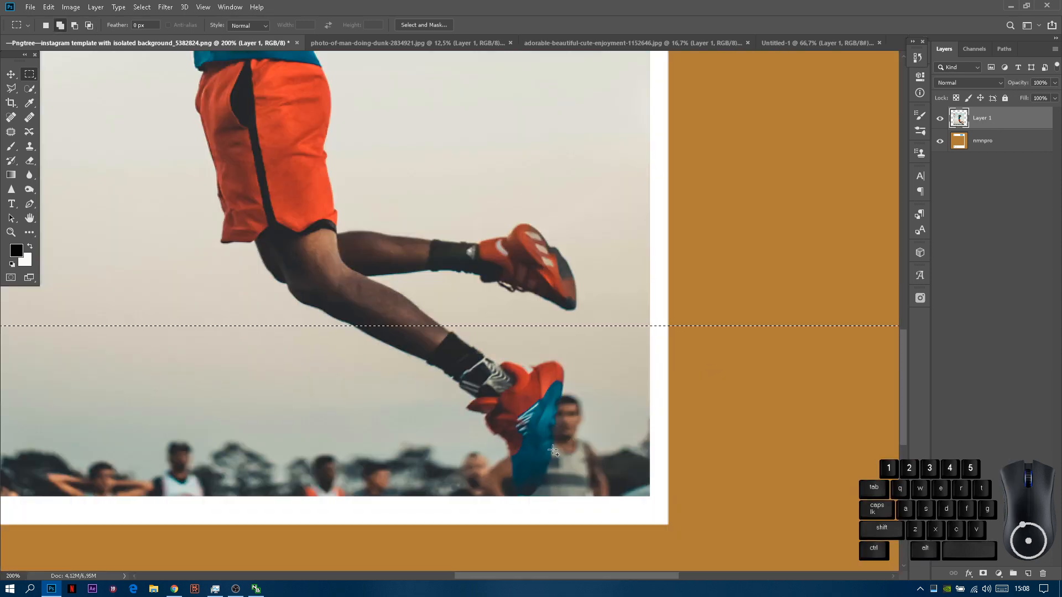
{"action": "left_click", "coordinate": [28, 91]}
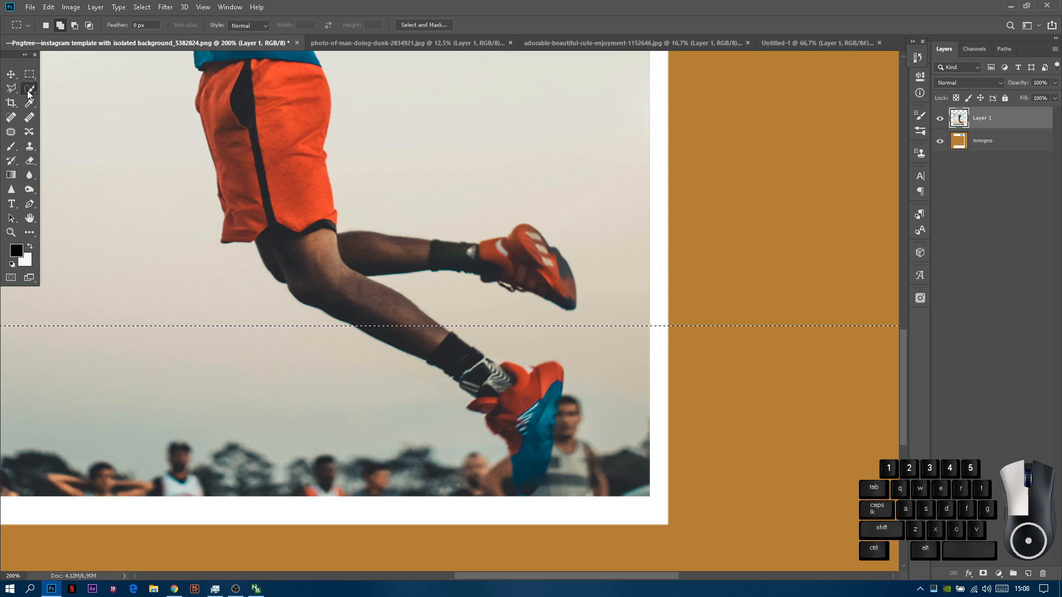
{"action": "left_click", "coordinate": [401, 331], "text": "shift"}
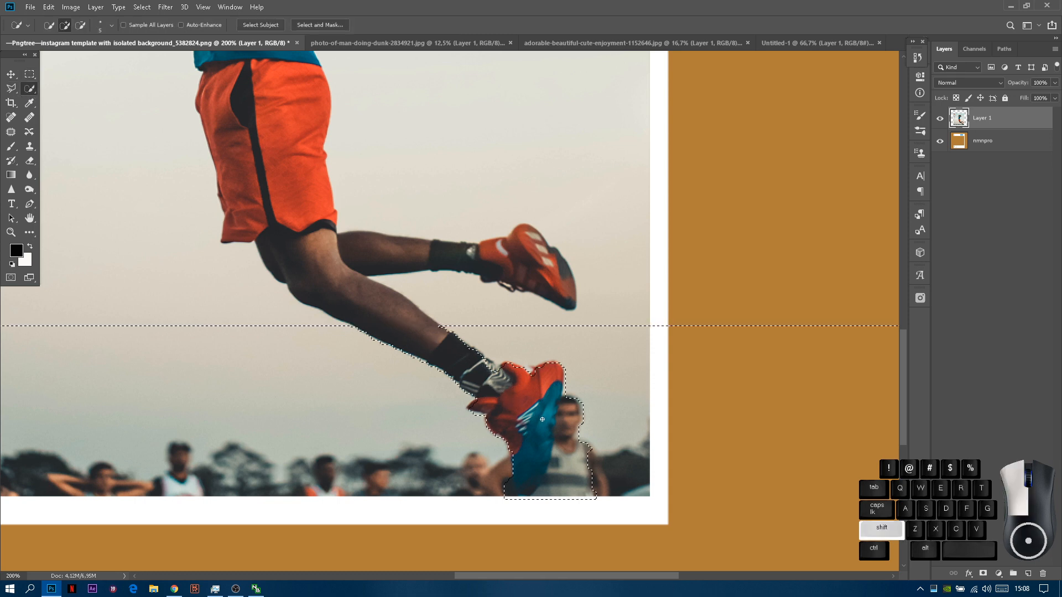
{"action": "left_click", "coordinate": [568, 409], "text": "alt"}
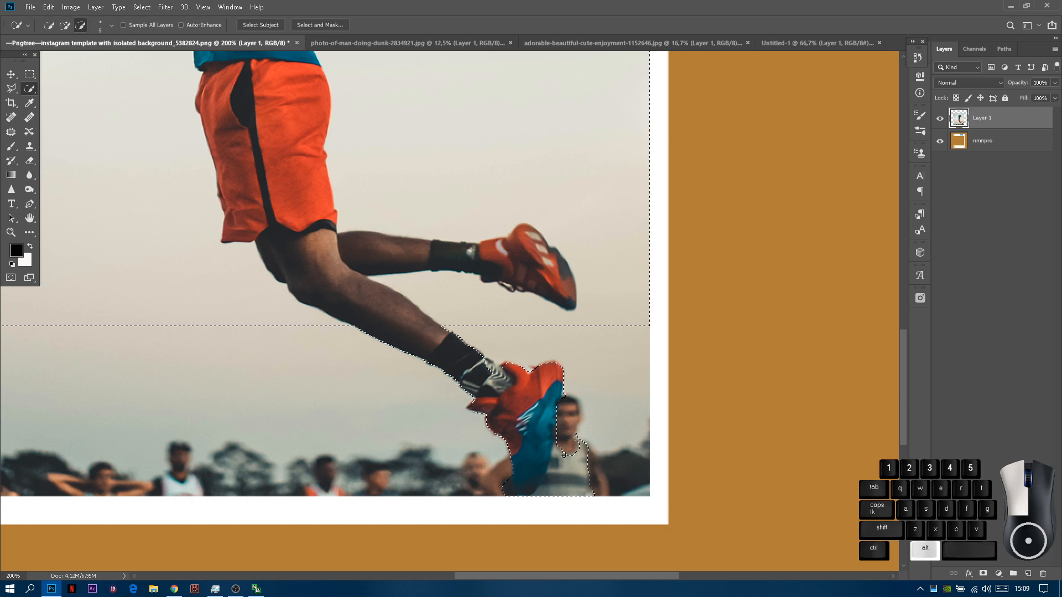
{"action": "left_click_drag", "start_coordinate": [540, 495], "coordinate": [555, 480]}
{"action": "left_click", "coordinate": [565, 394], "text": "alt"}
{"action": "left_click_drag", "start_coordinate": [552, 476], "coordinate": [541, 499]}
{"action": "left_click", "coordinate": [475, 408], "text": "shift"}
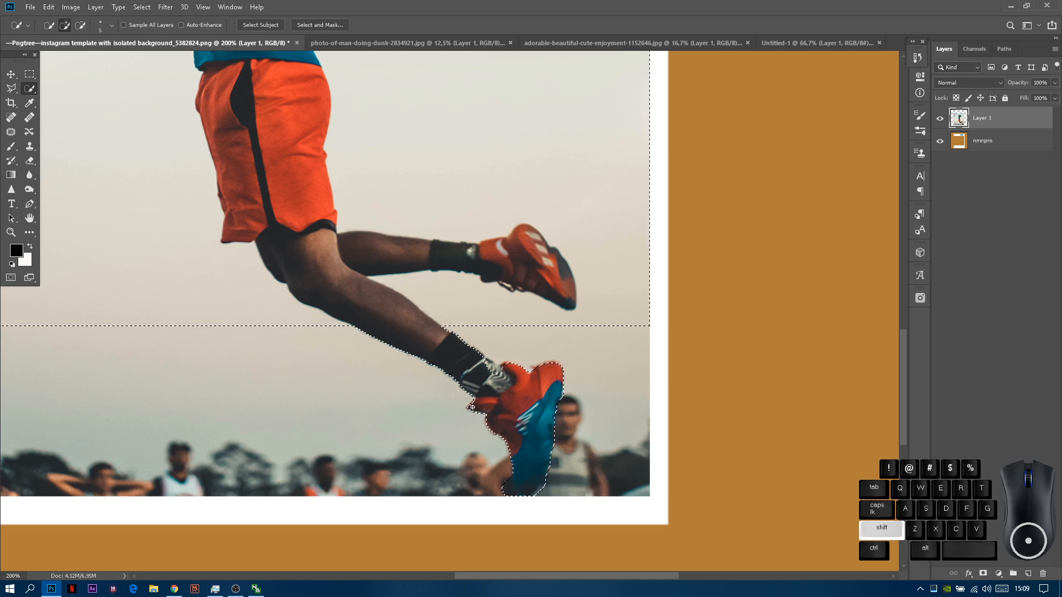
{"action": "left_click", "coordinate": [504, 375], "text": "shift"}
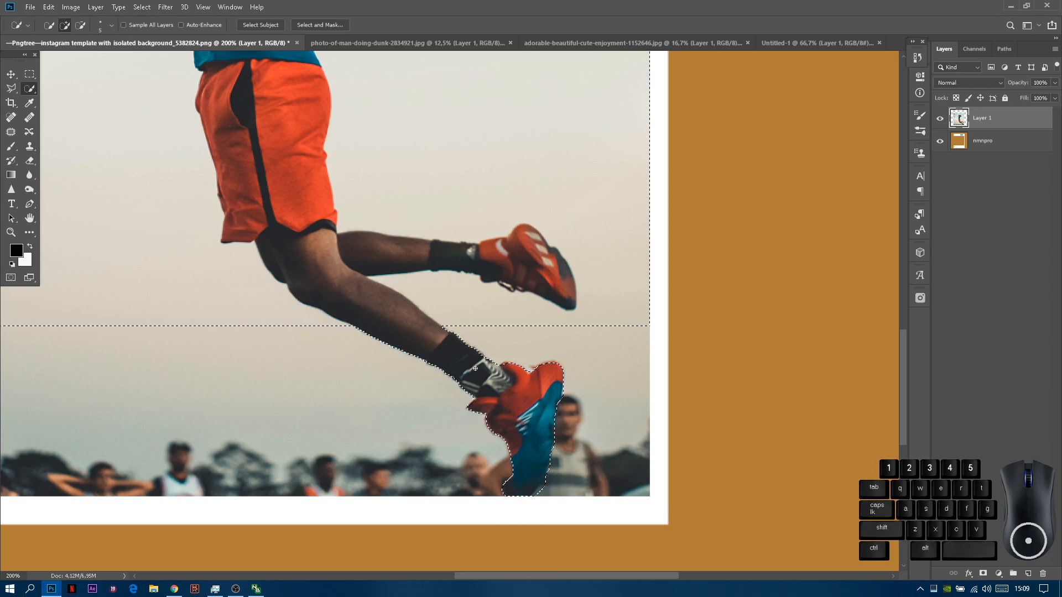
- Invert the selection and delete the background around the leg and shoe below the frame
{"action": "right_click", "coordinate": [389, 376]}
{"action": "left_click", "coordinate": [422, 390]}
{"action": "key", "text": "Delete"}
{"action": "scroll", "coordinate": [420, 393], "scroll_direction": "down", "scroll_amount": 4}
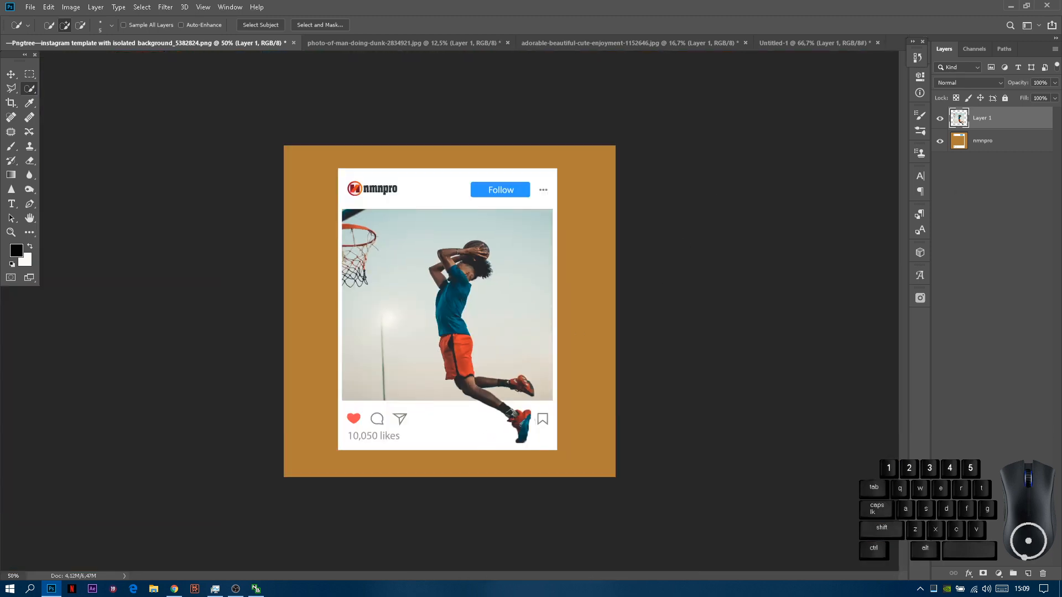
- Add a layer mask to the dunk photo and brush away the leftover background around the lower shoe's tip in black
{"action": "left_click", "coordinate": [982, 574]}
{"action": "left_click", "coordinate": [11, 147]}
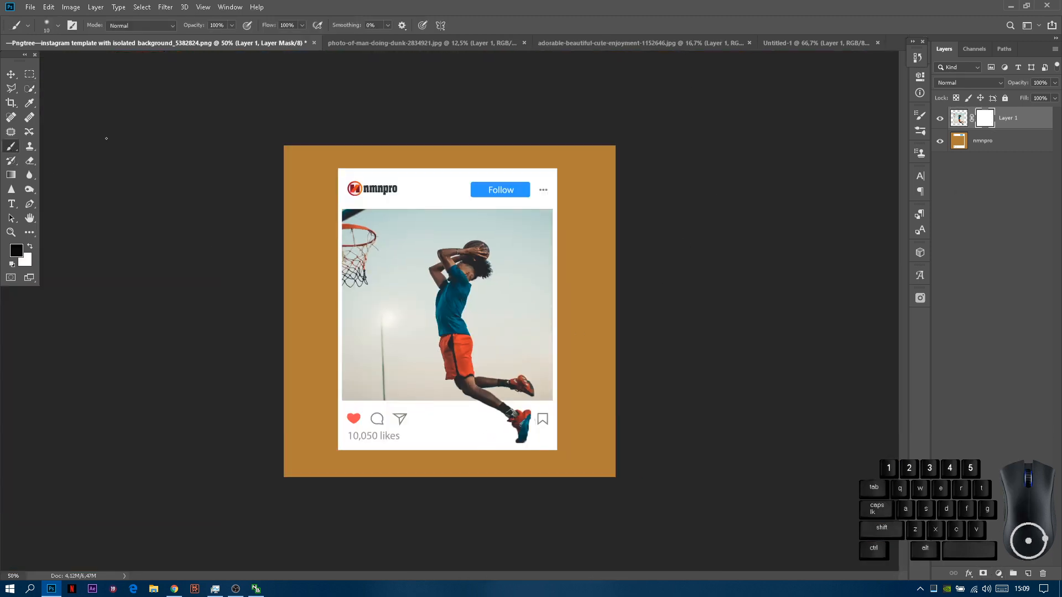
{"action": "scroll", "coordinate": [535, 429], "scroll_direction": "up", "scroll_amount": 5}
{"action": "scroll", "coordinate": [625, 451], "scroll_direction": "up", "scroll_amount": 3}
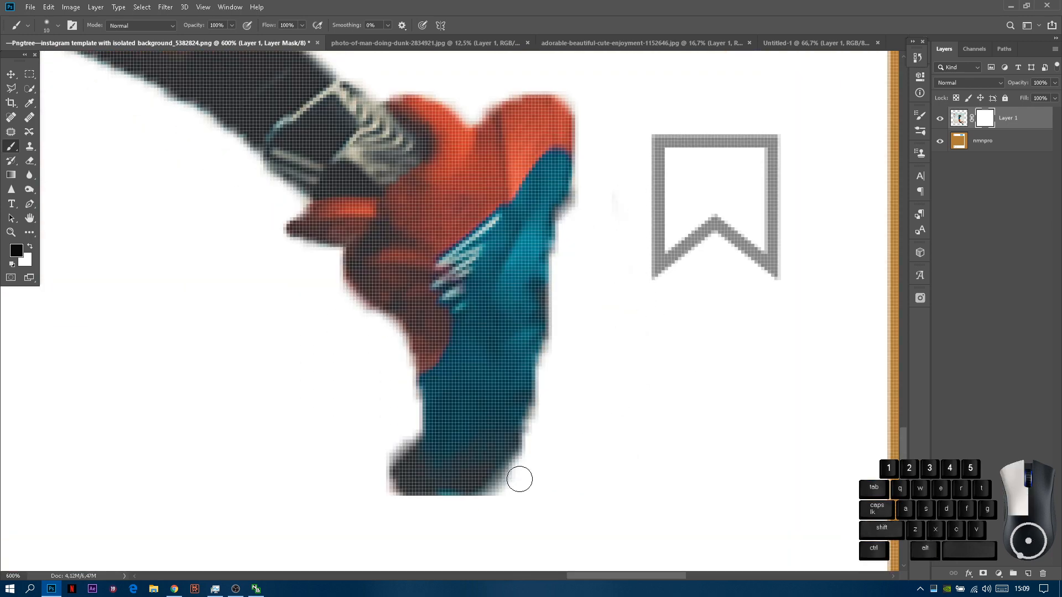
{"action": "mouse_move", "coordinate": [400, 476]}
{"action": "left_mouse_down"}
{"action": "mouse_move", "coordinate": [400, 438]}
{"action": "mouse_move", "coordinate": [409, 434]}
{"action": "mouse_move", "coordinate": [420, 502]}
{"action": "left_mouse_up"}
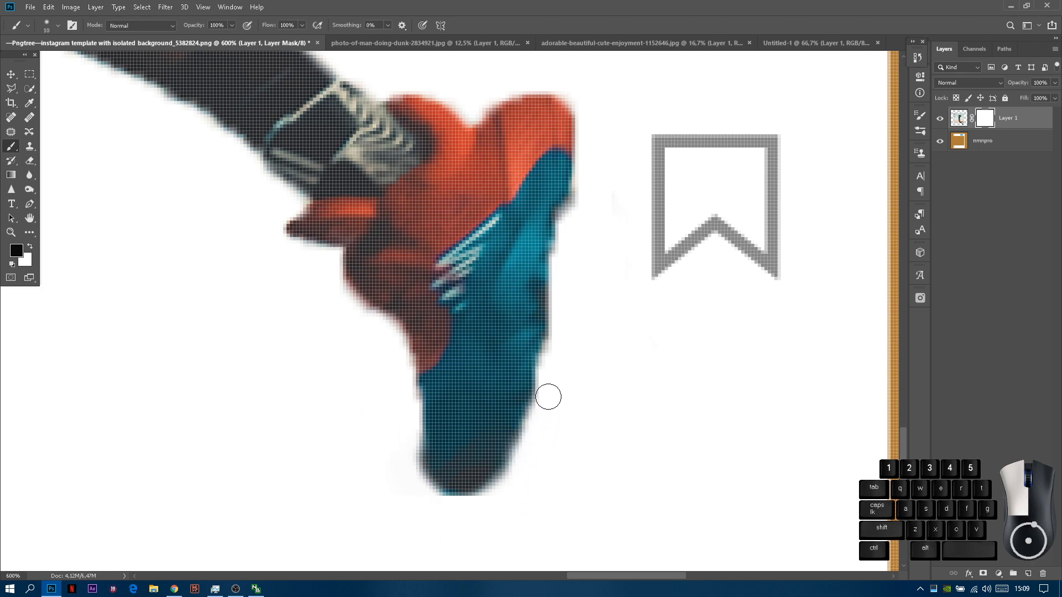
- Paint black on the dunk photo's layer mask to remove the leftover fringe along the lower shoe's sole and the leg below the frame
{"action": "left_click_drag", "start_coordinate": [560, 325], "coordinate": [552, 344]}
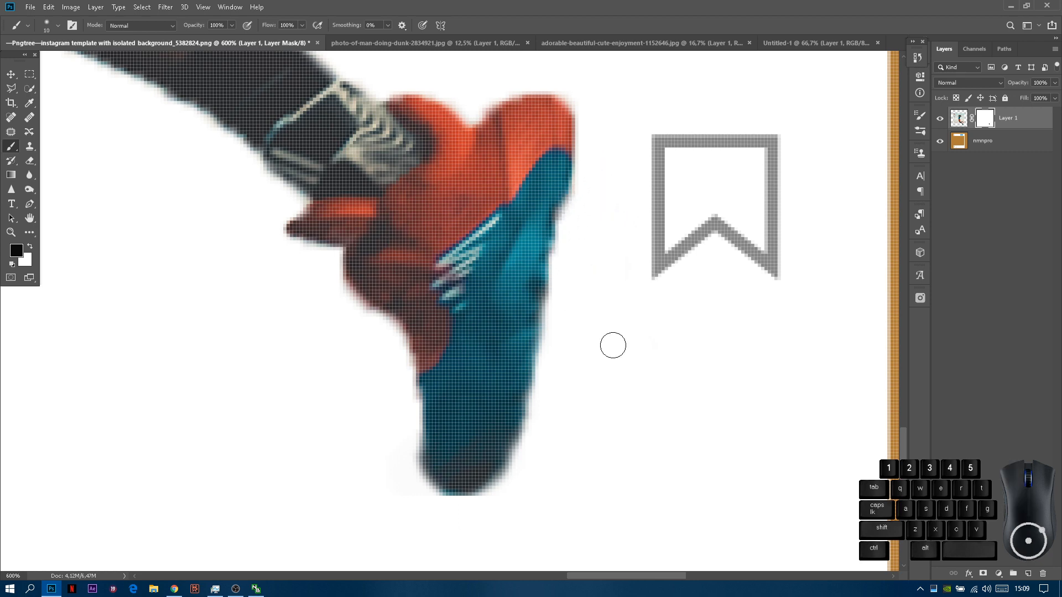
{"action": "scroll", "coordinate": [612, 346], "scroll_direction": "up", "scroll_amount": 5}
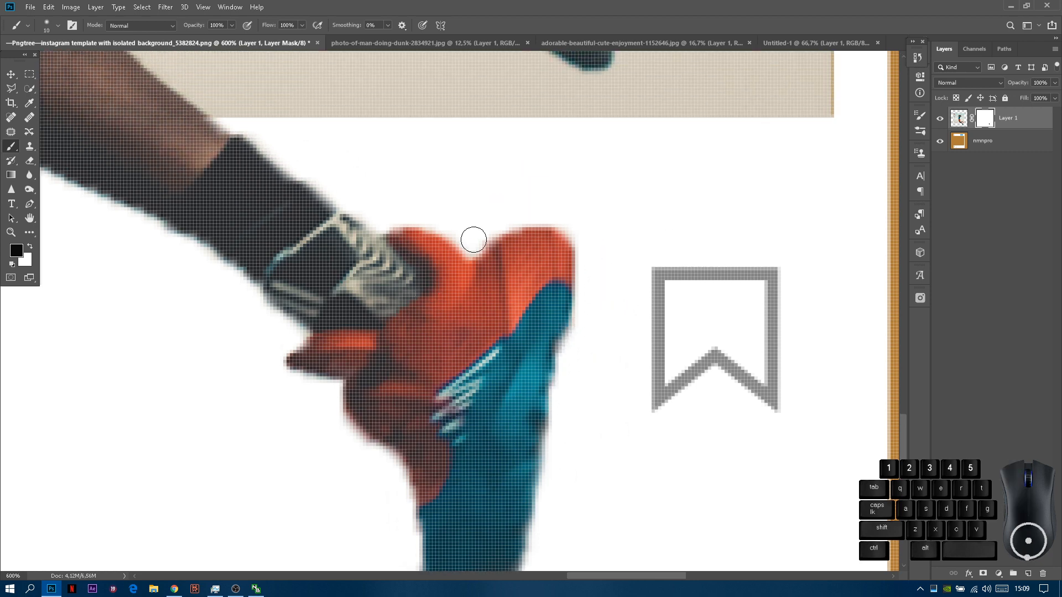
{"action": "scroll", "coordinate": [512, 216], "scroll_direction": "down", "scroll_amount": 7}
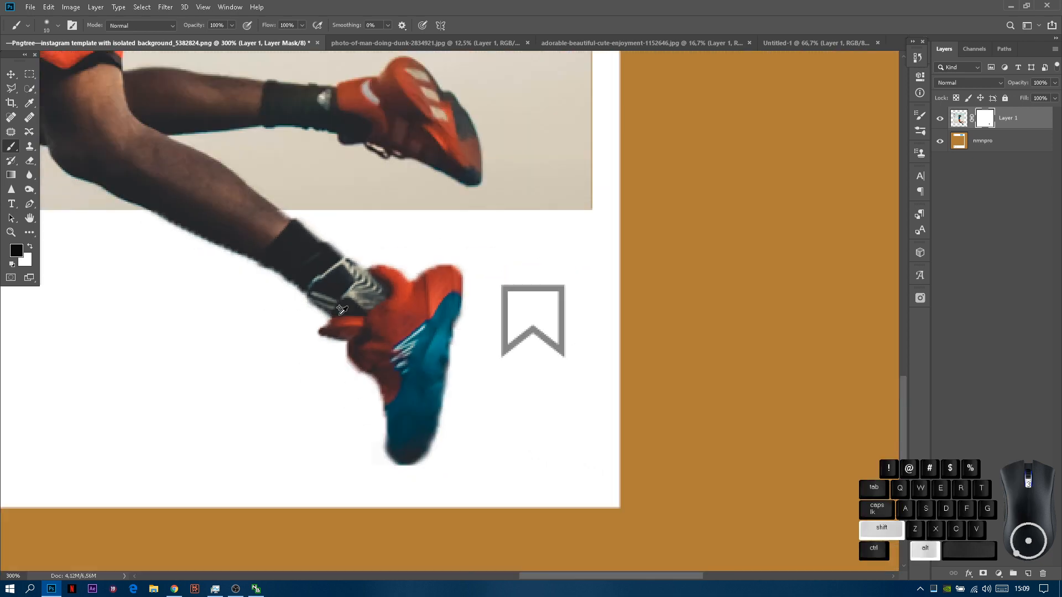
{"action": "scroll", "coordinate": [255, 334], "scroll_direction": "up", "scroll_amount": 4}
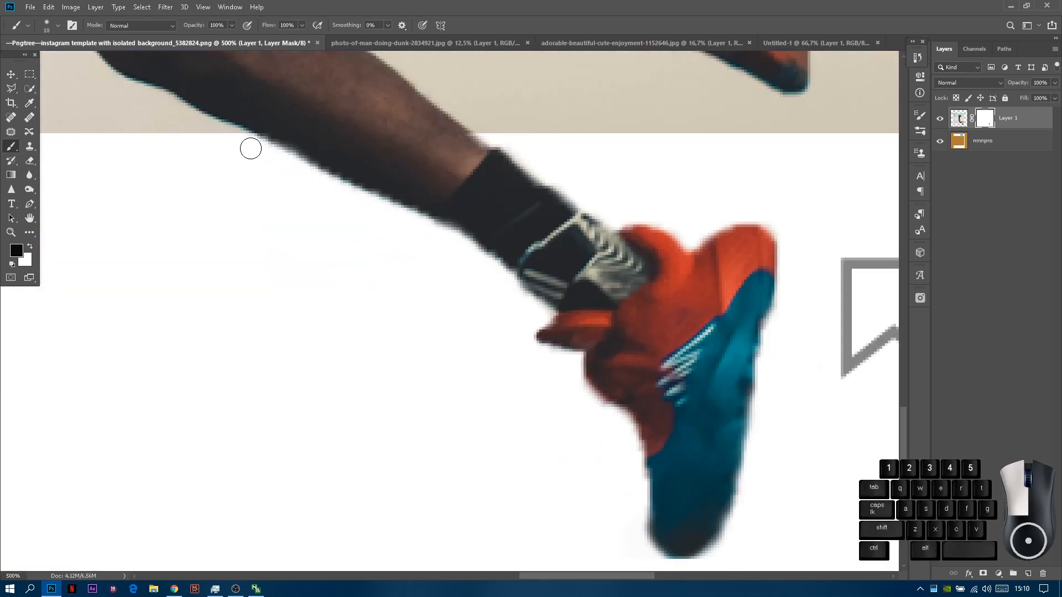
{"action": "scroll", "coordinate": [351, 307], "scroll_direction": "down", "scroll_amount": 6}
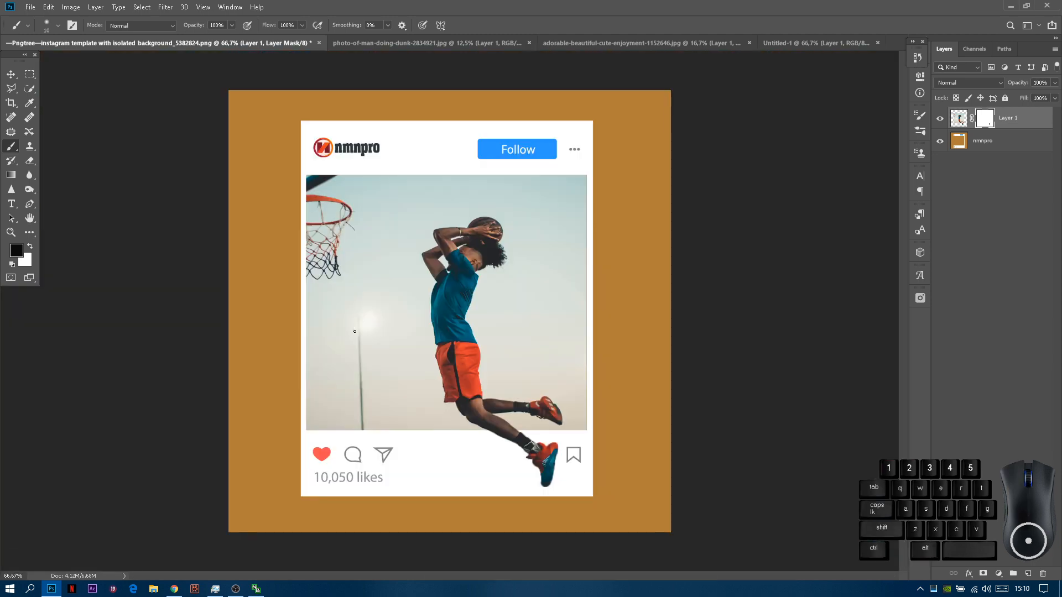
{"action": "scroll", "coordinate": [423, 276], "scroll_direction": "down", "scroll_amount": 2}
{"action": "scroll", "coordinate": [458, 272], "scroll_direction": "up", "scroll_amount": 1}
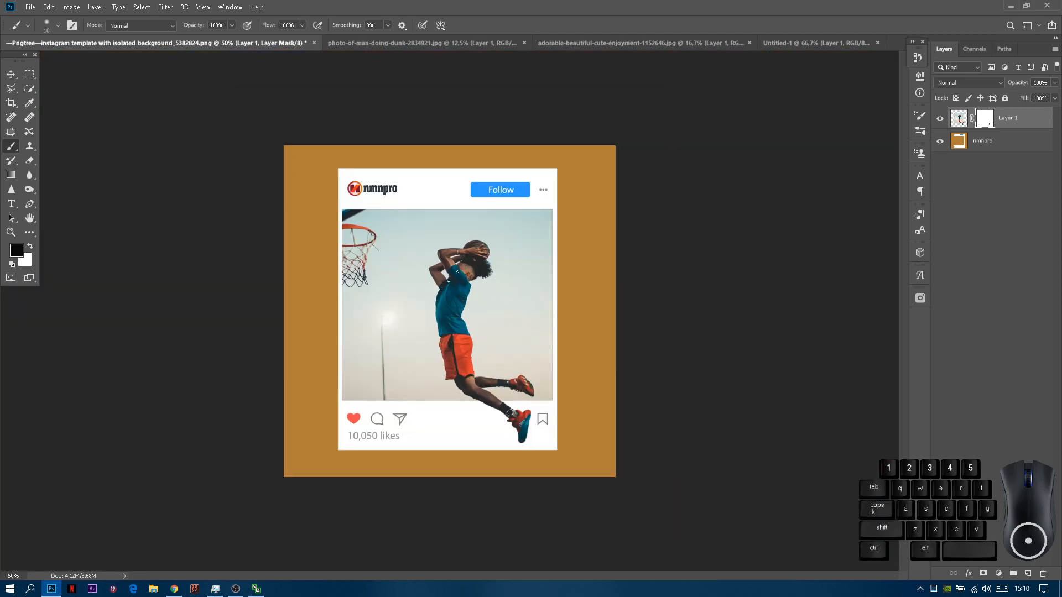